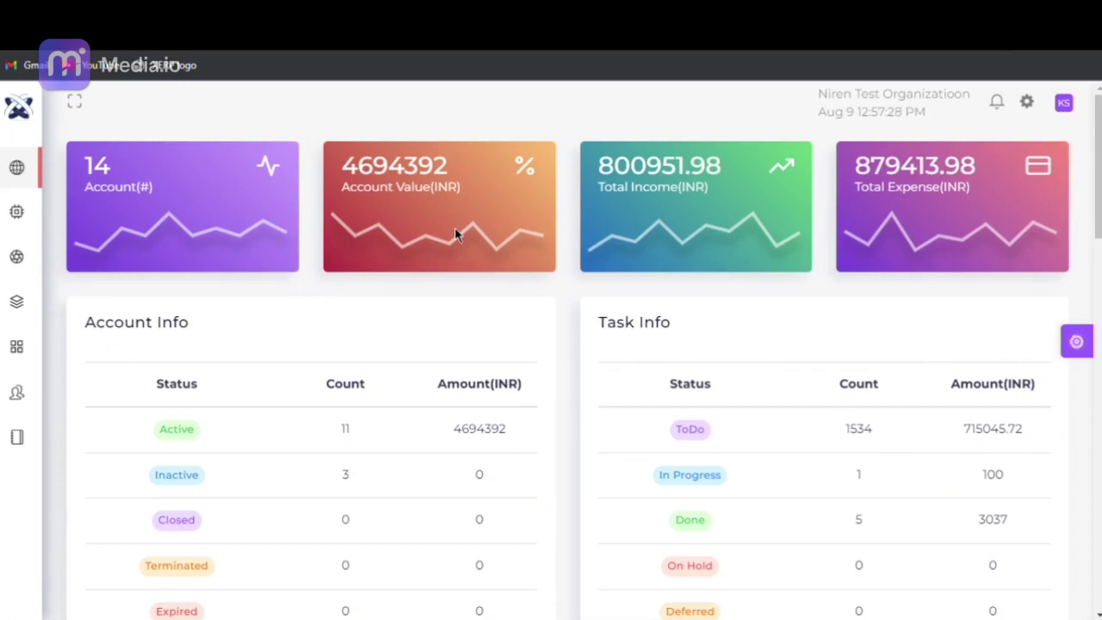
# - Go to People > Resource and start a new resource with + Add on the Resource Dashboard
pyautogui.moveTo(37, 315)
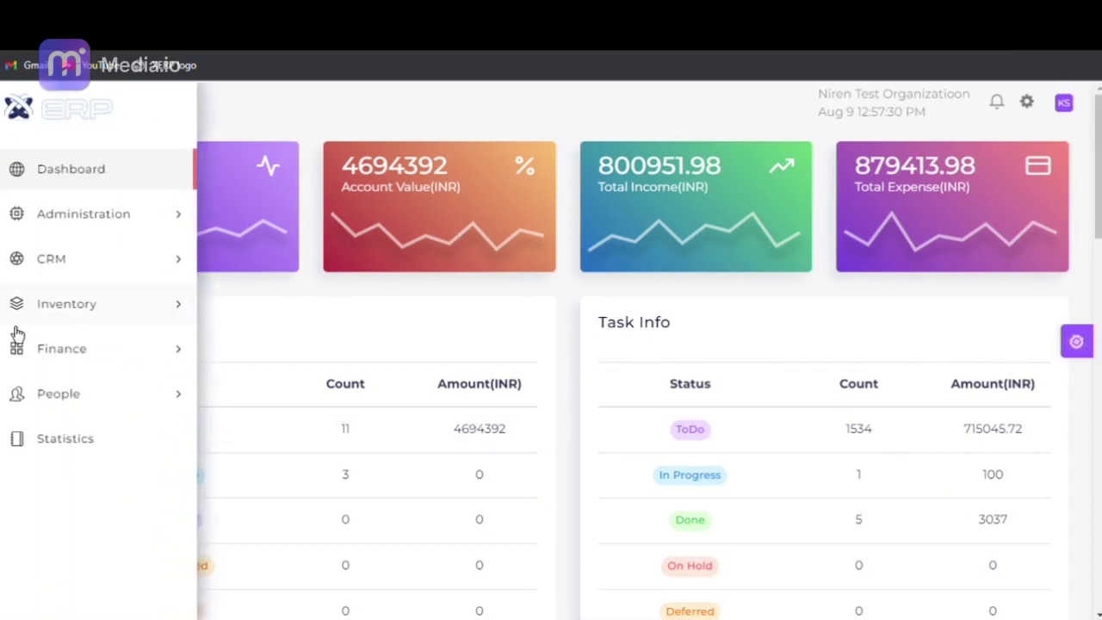
pyautogui.click(74, 411)
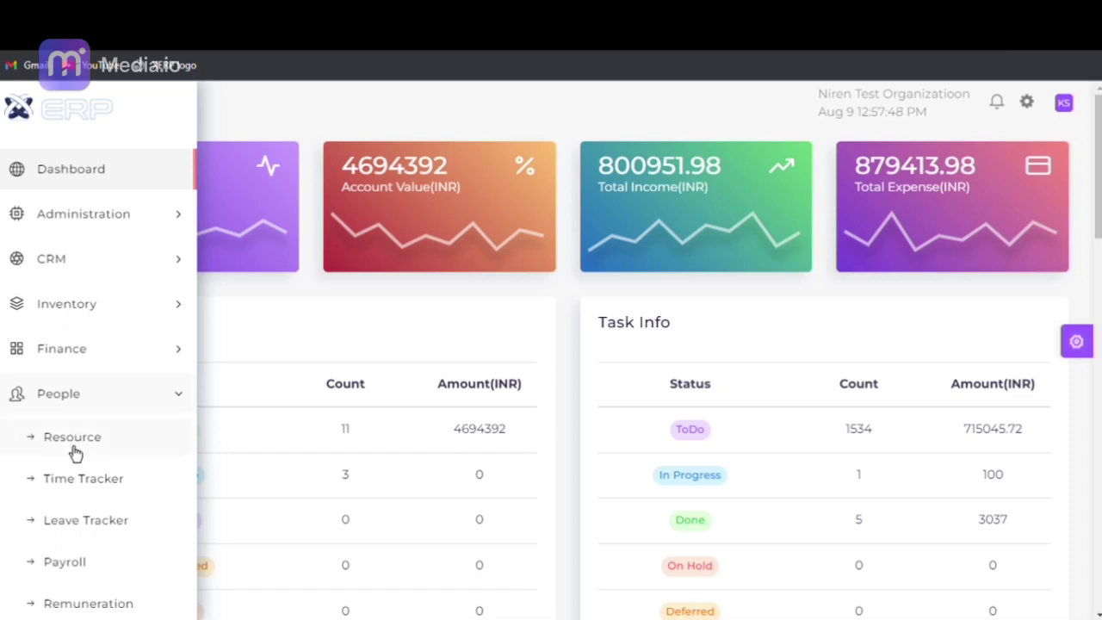
pyautogui.click(73, 439)
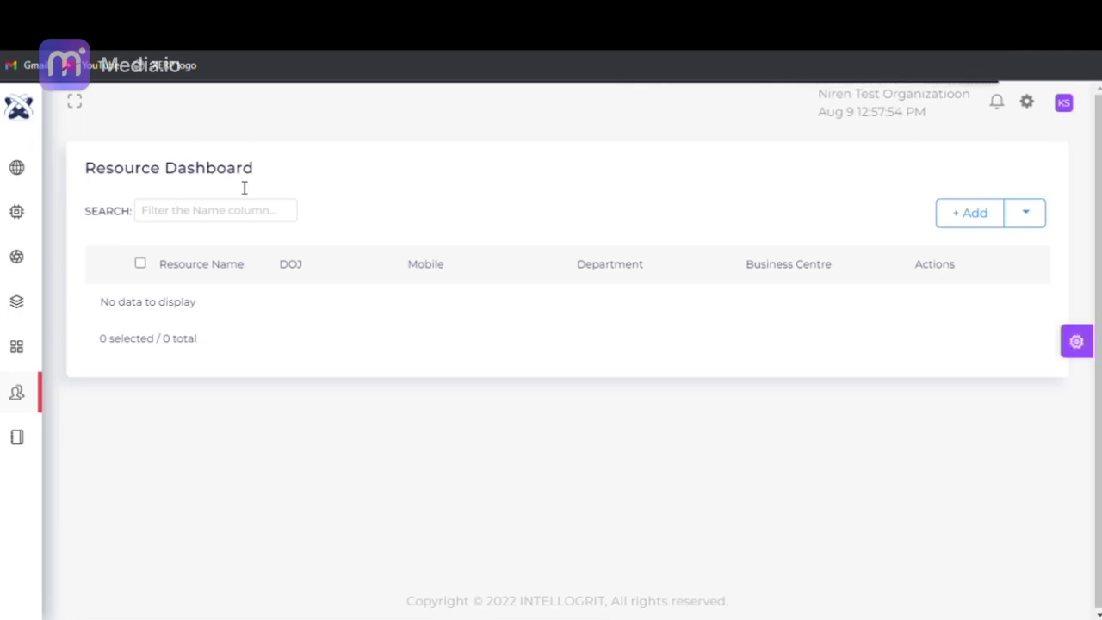
pyautogui.click(970, 218)
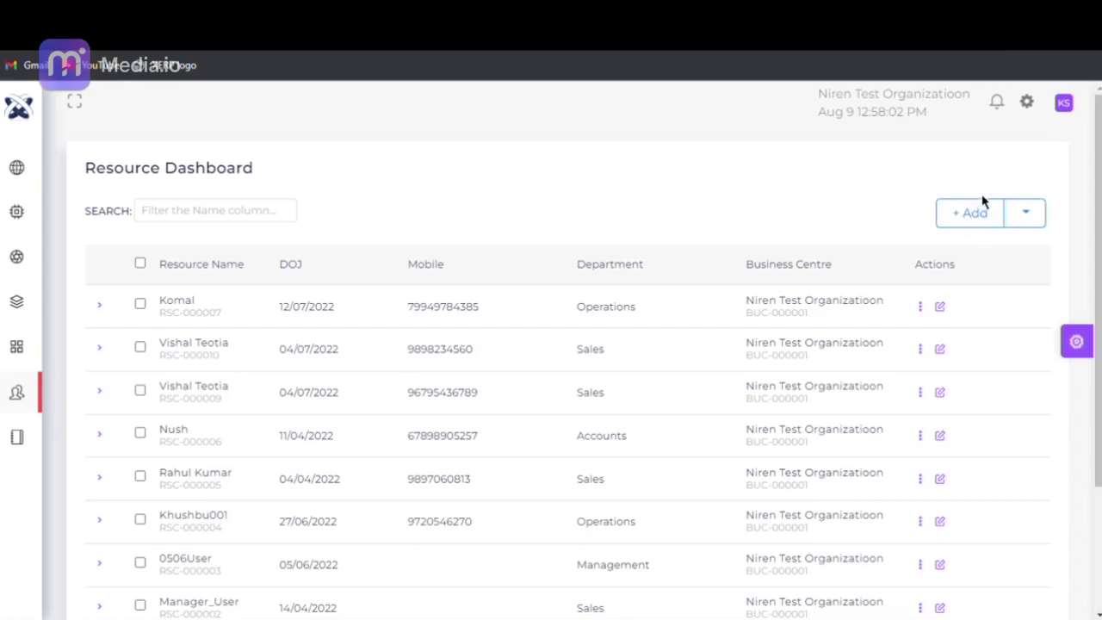
# - Start the new resource (ID 000011) and set its business centre to the test organisation
pyautogui.click(972, 214)
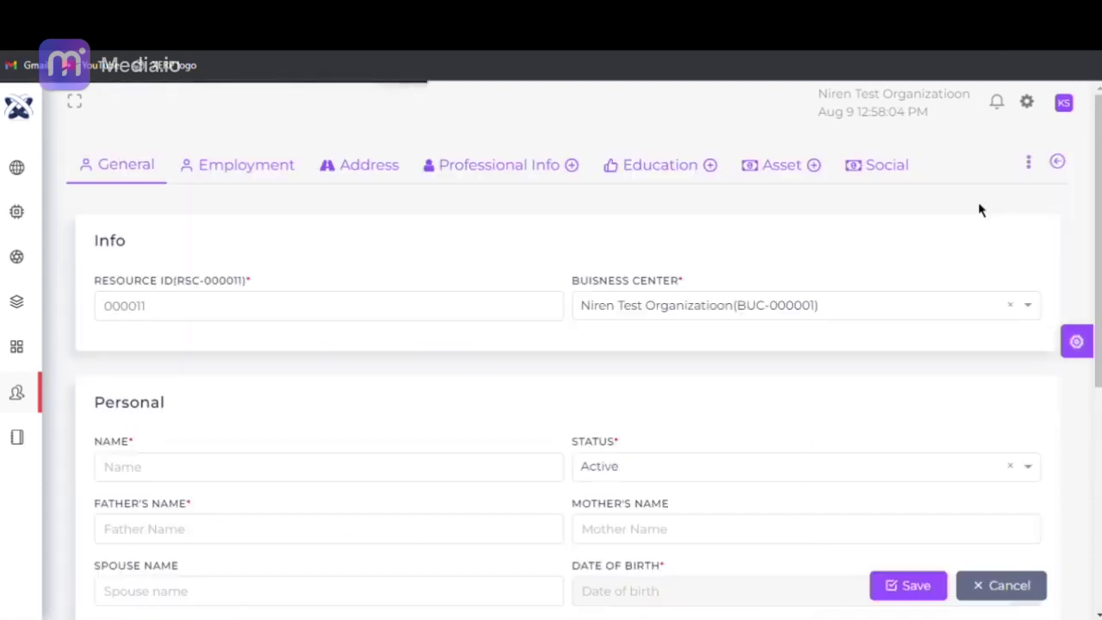
pyautogui.click(287, 322)
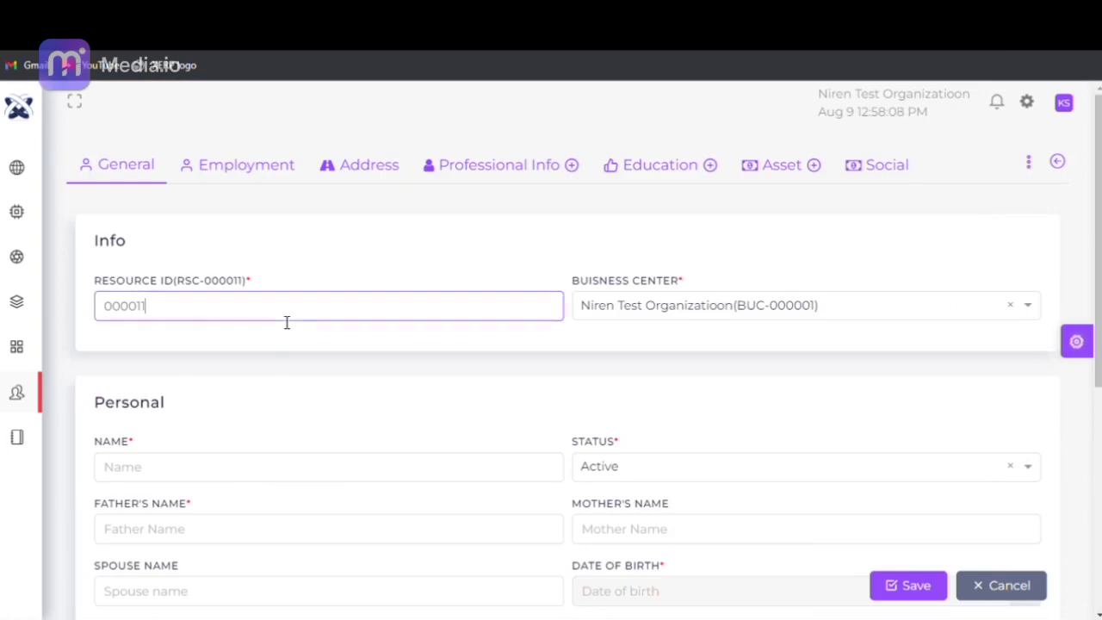
pyautogui.click(684, 311)
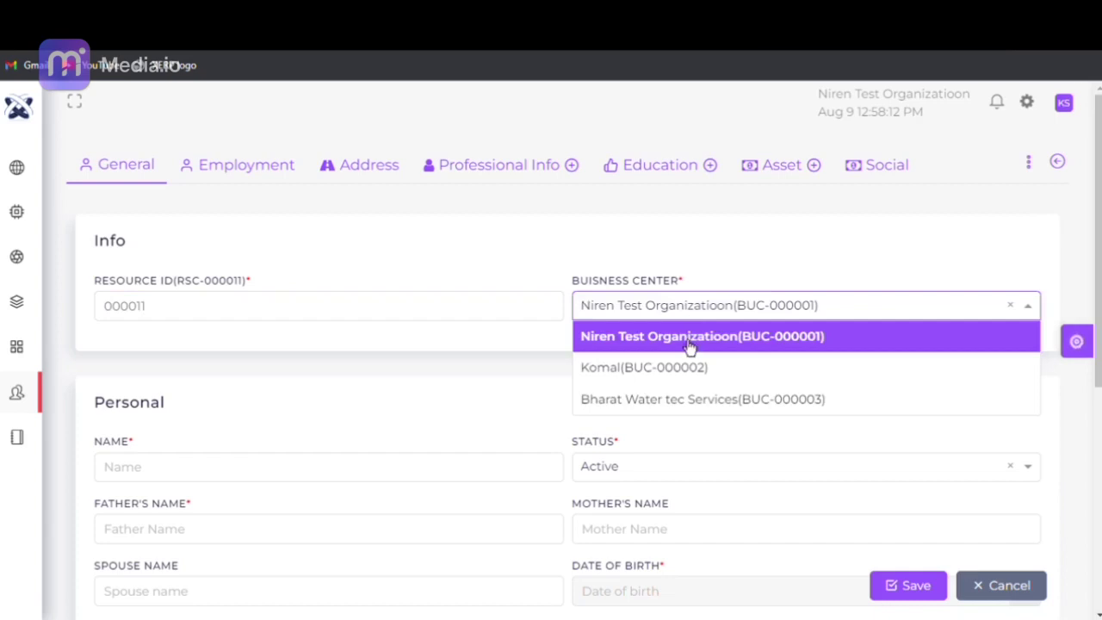
pyautogui.click(688, 342)
pyautogui.moveTo(1094, 244); pyautogui.dragTo(1095, 307)
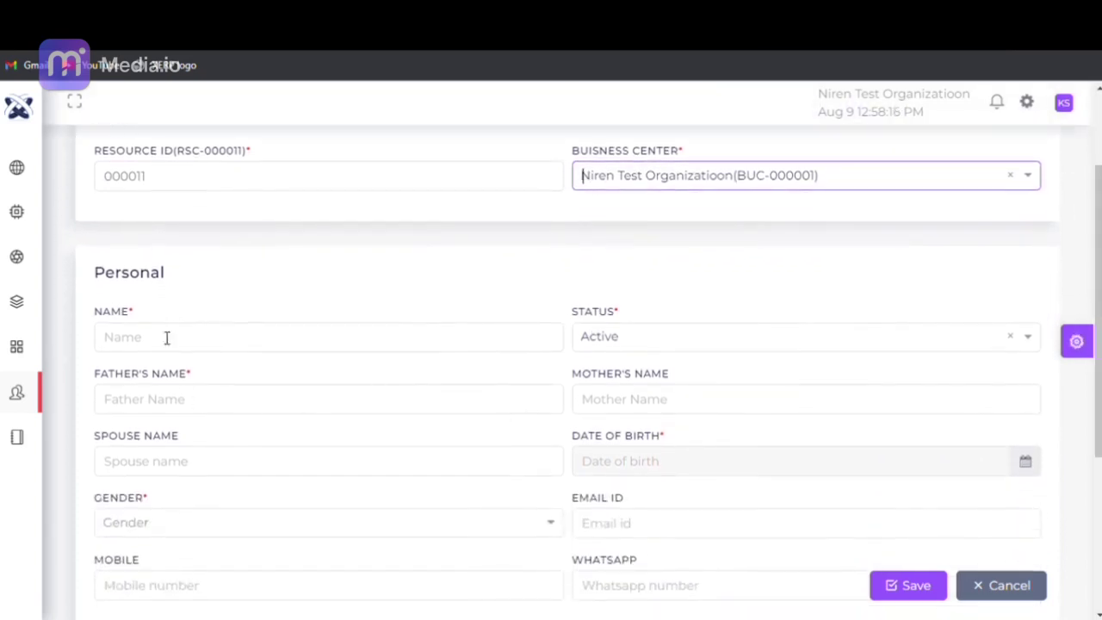
# - Enter the employee's full name and bring up the Status choices
pyautogui.click(147, 353)
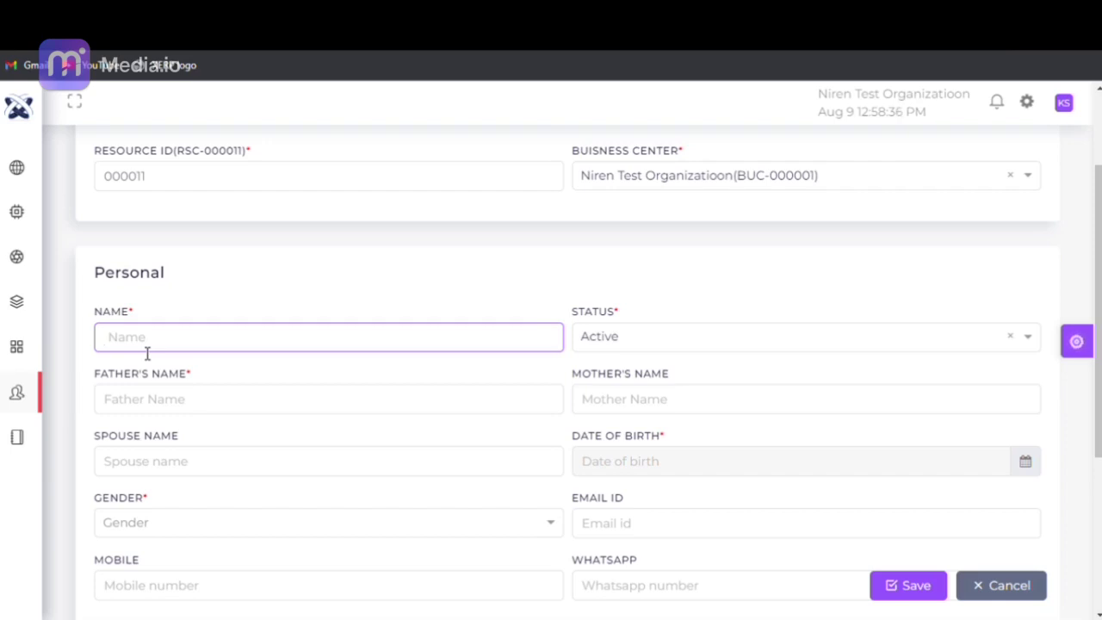
pyautogui.click(654, 342)
# - Keep the status Active and enter the father's and mother's names
pyautogui.click(654, 377)
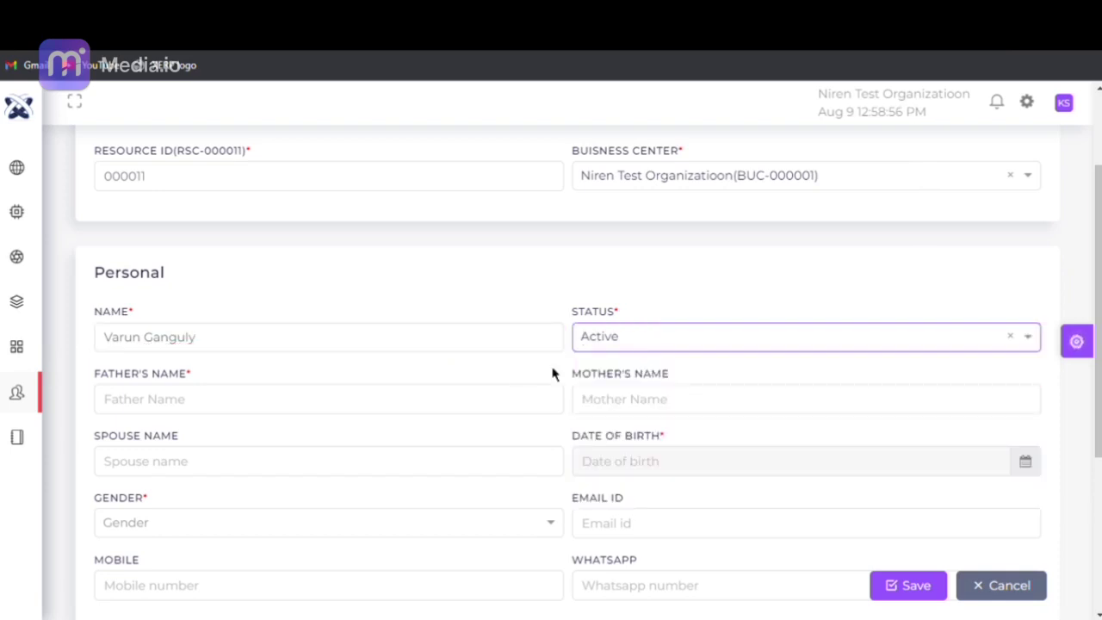
pyautogui.click(239, 411)
pyautogui.click(665, 401)
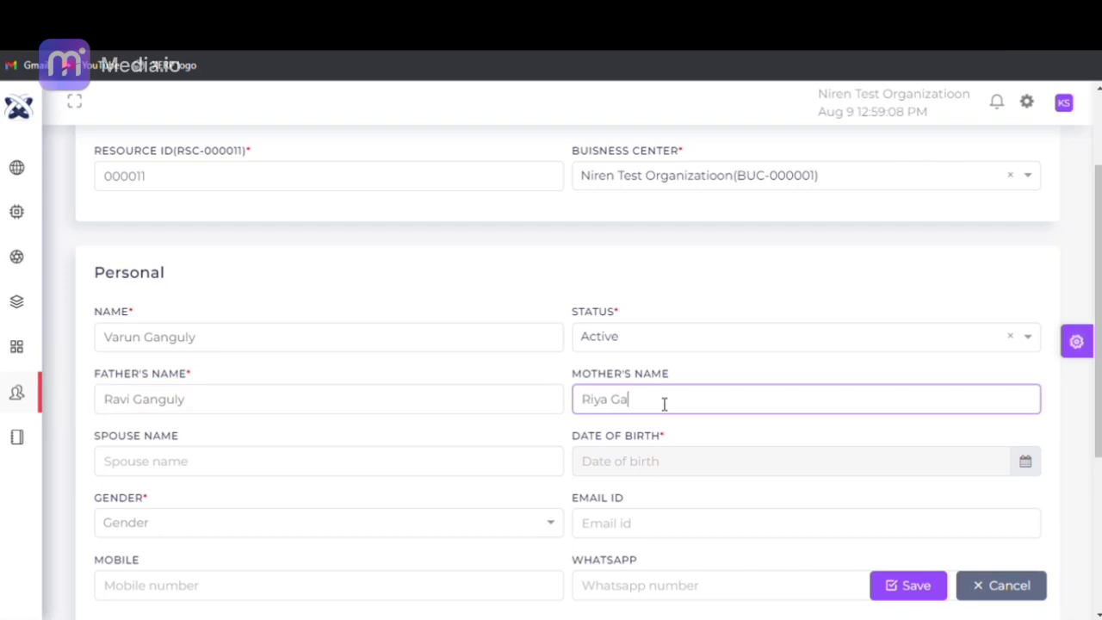
# - Set the date of birth to 17/08/1989 using the calendar
pyautogui.click(1025, 461)
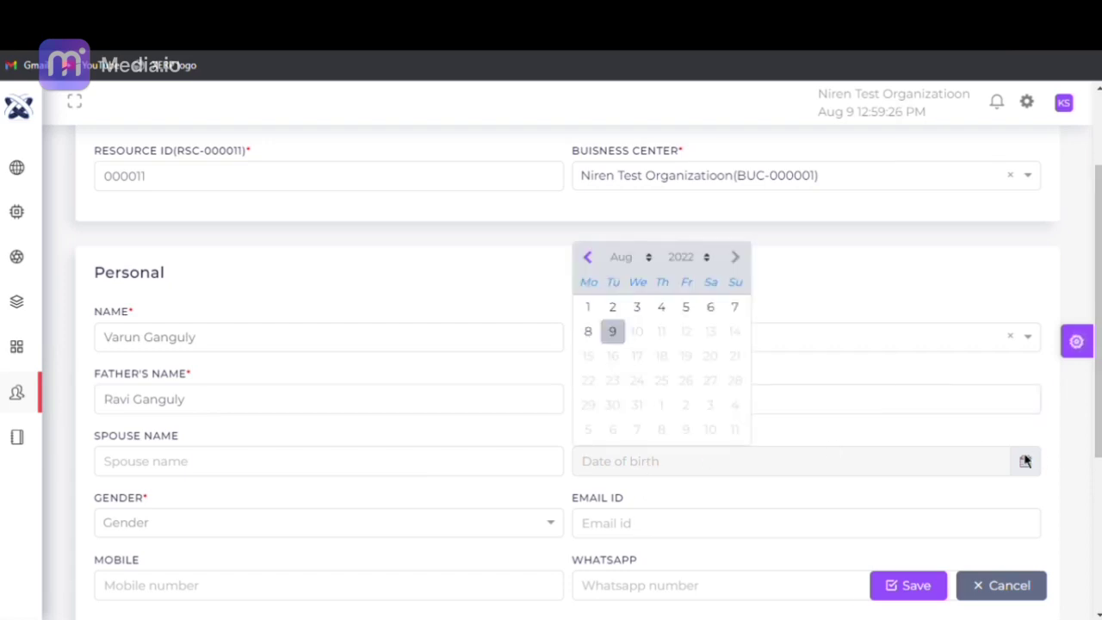
pyautogui.click(692, 265)
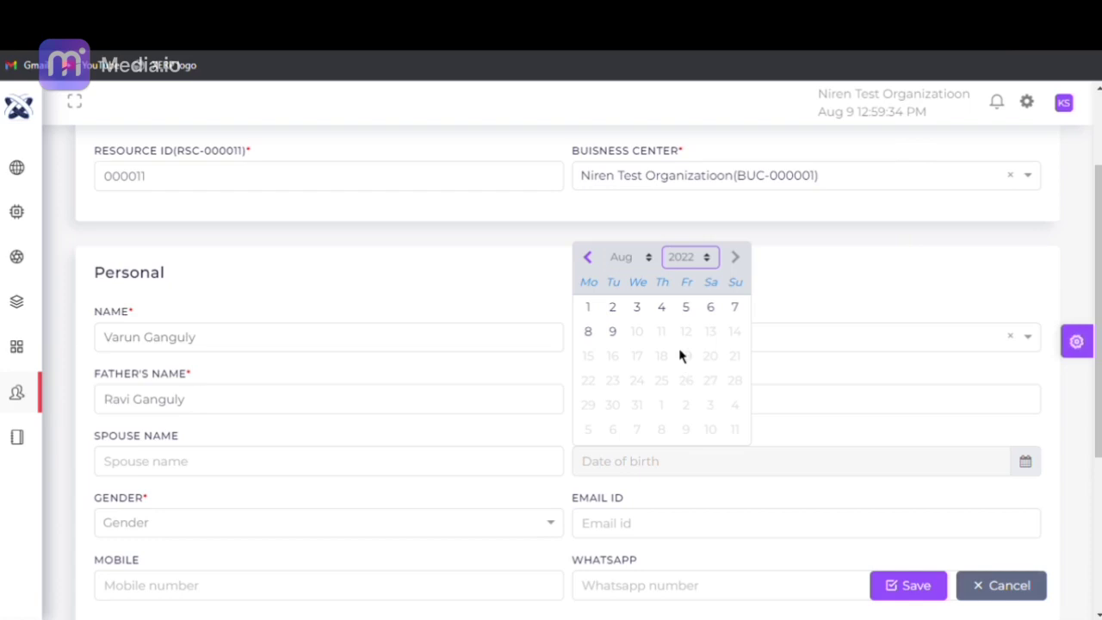
pyautogui.write('1989')
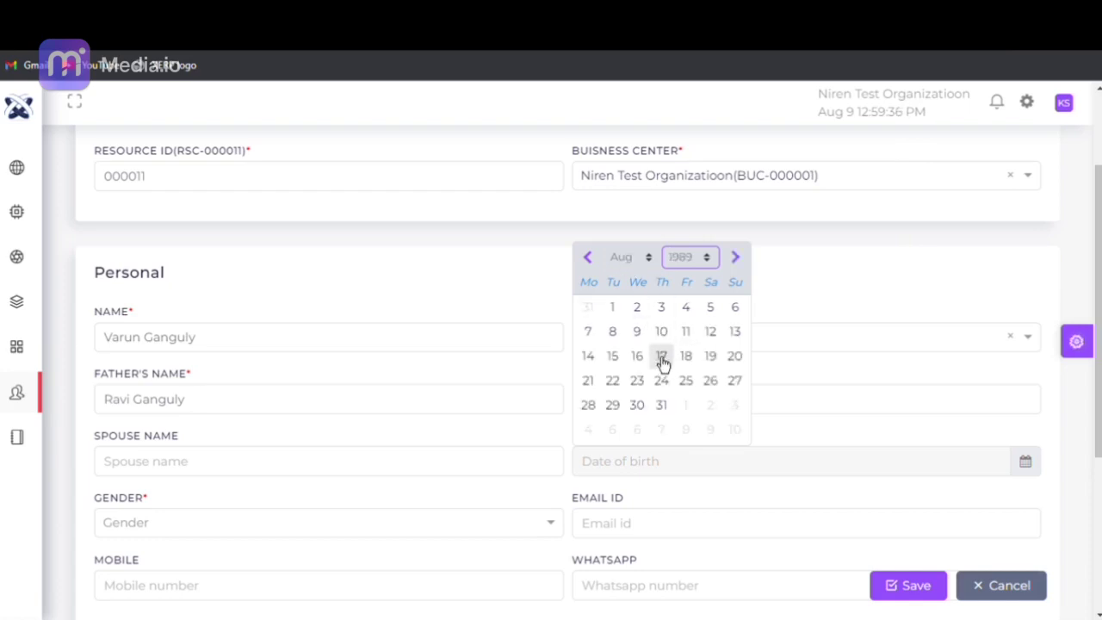
pyautogui.click(659, 355)
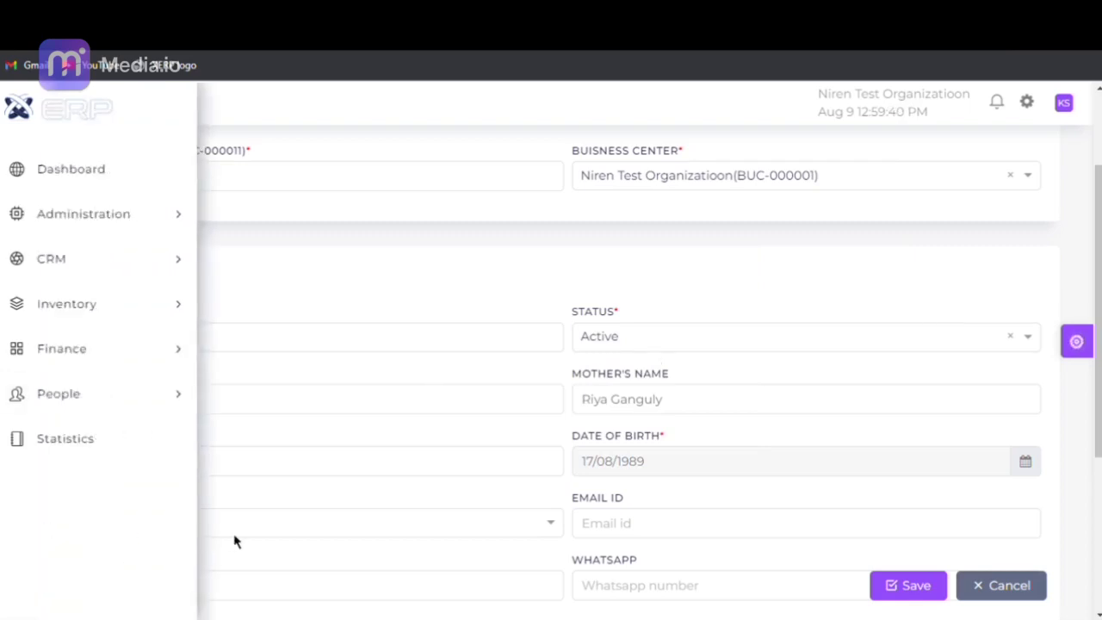
# - Set gender to Male and enter the employee's email, mobile and WhatsApp numbers
pyautogui.click(241, 527)
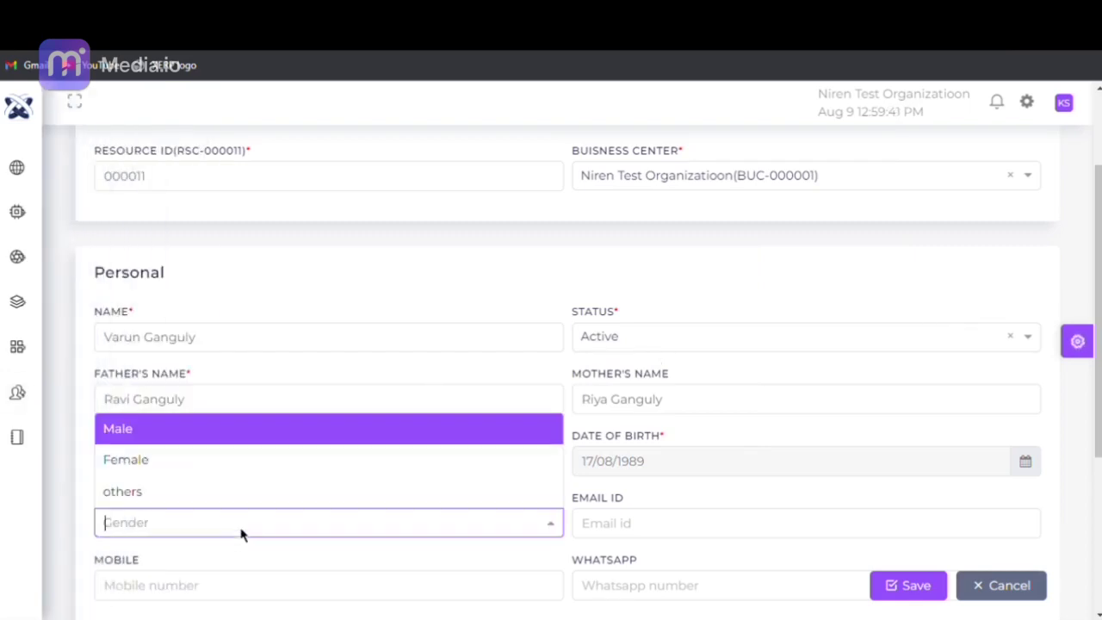
pyautogui.click(242, 439)
pyautogui.click(610, 542)
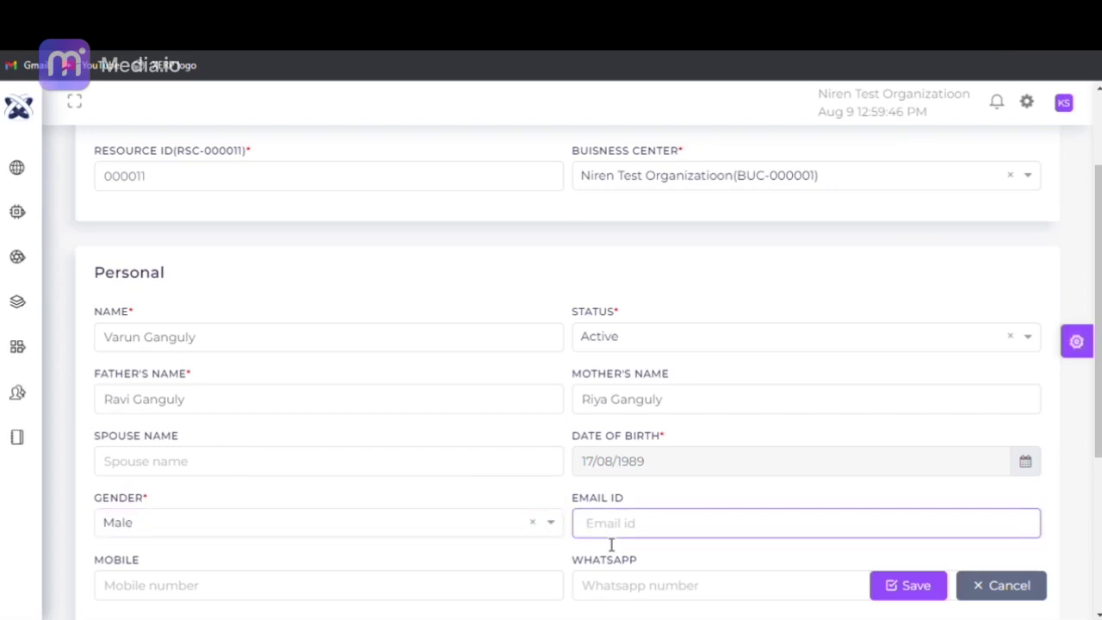
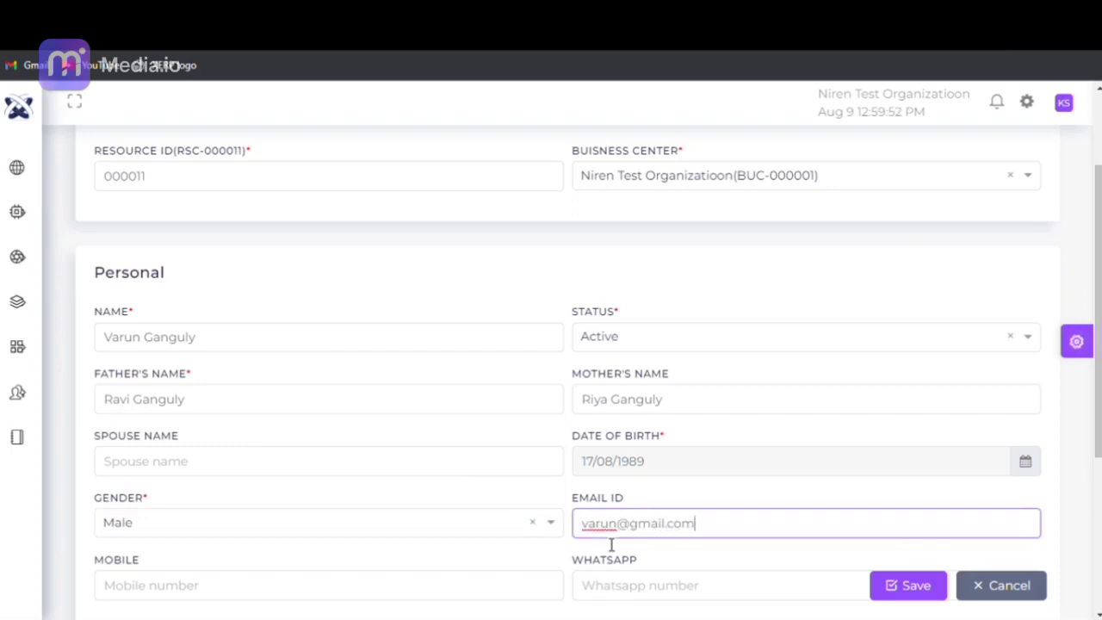
pyautogui.scroll(-2, 346, 314)
pyautogui.click(312, 420)
pyautogui.write('0000000')
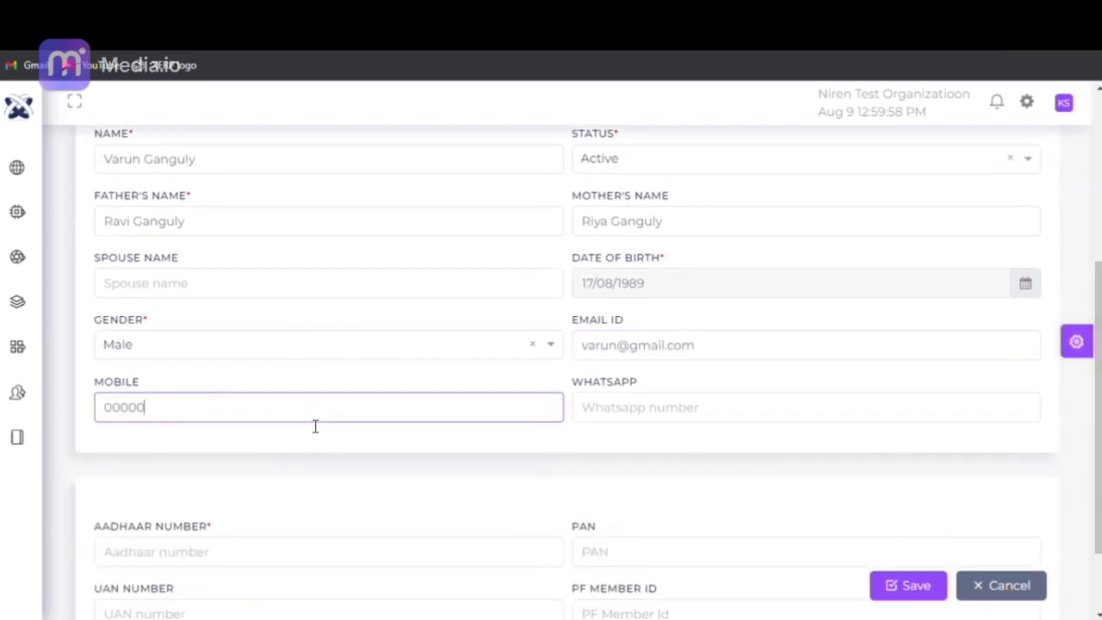
pyautogui.click(619, 408)
pyautogui.write('0000000')
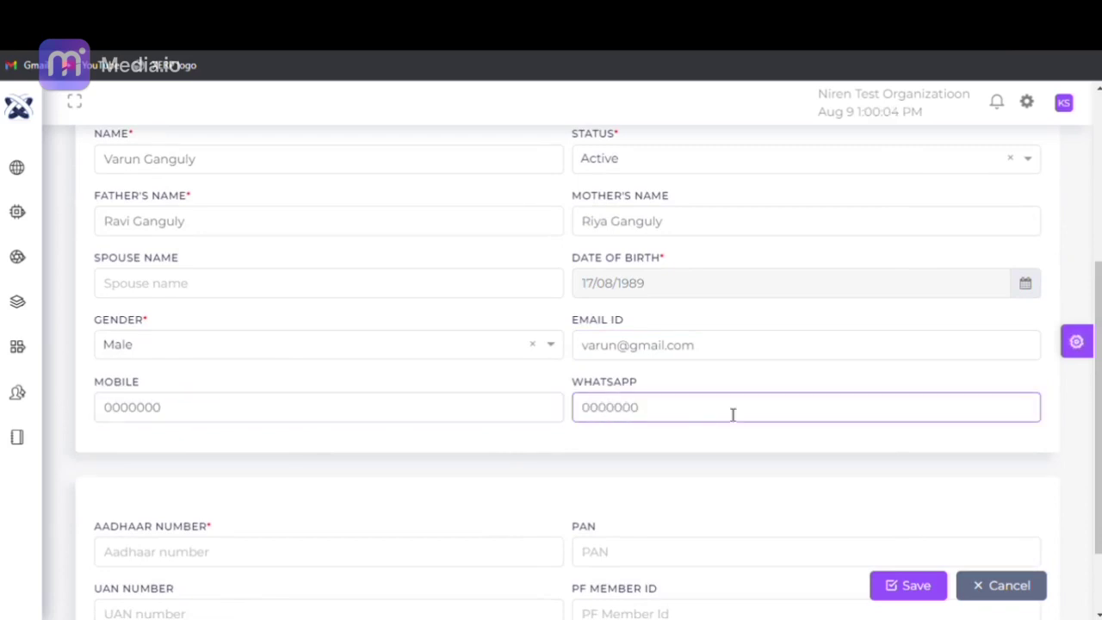
# - Enter the Aadhaar number and move through the PAN, UAN and PF member ID fields
pyautogui.scroll(-2, 1091, 571)
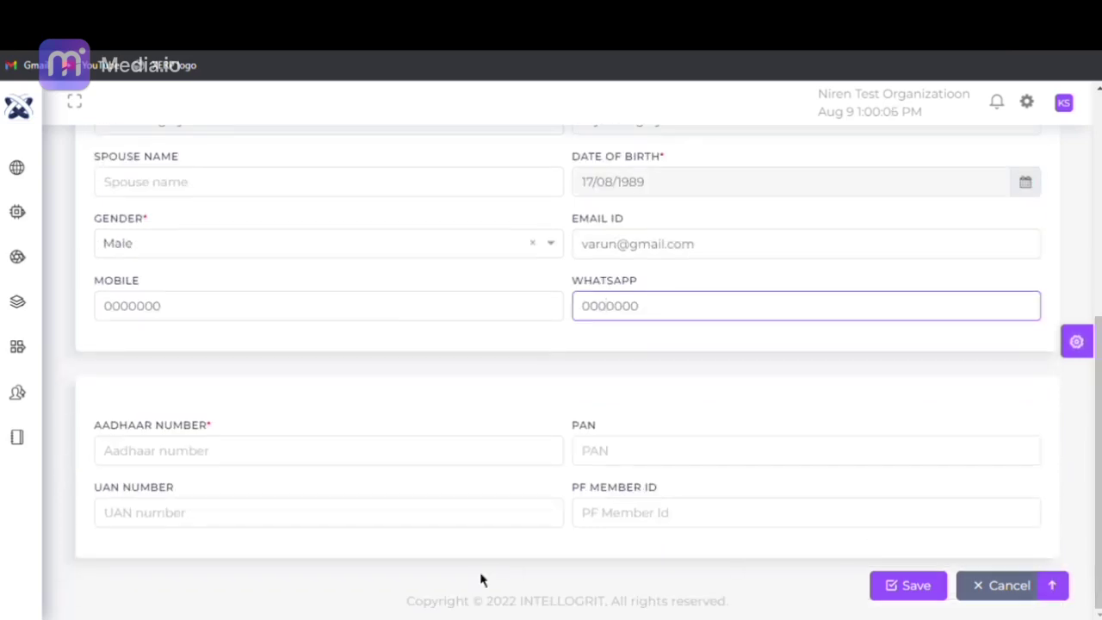
pyautogui.click(389, 471)
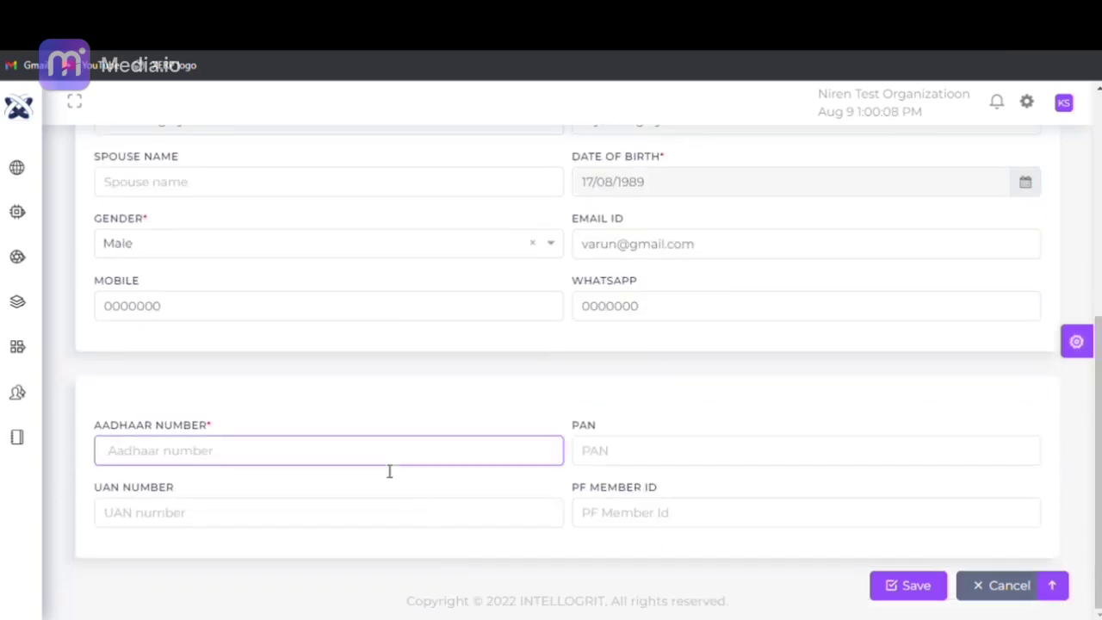
pyautogui.write('123456789000')
pyautogui.click(607, 465)
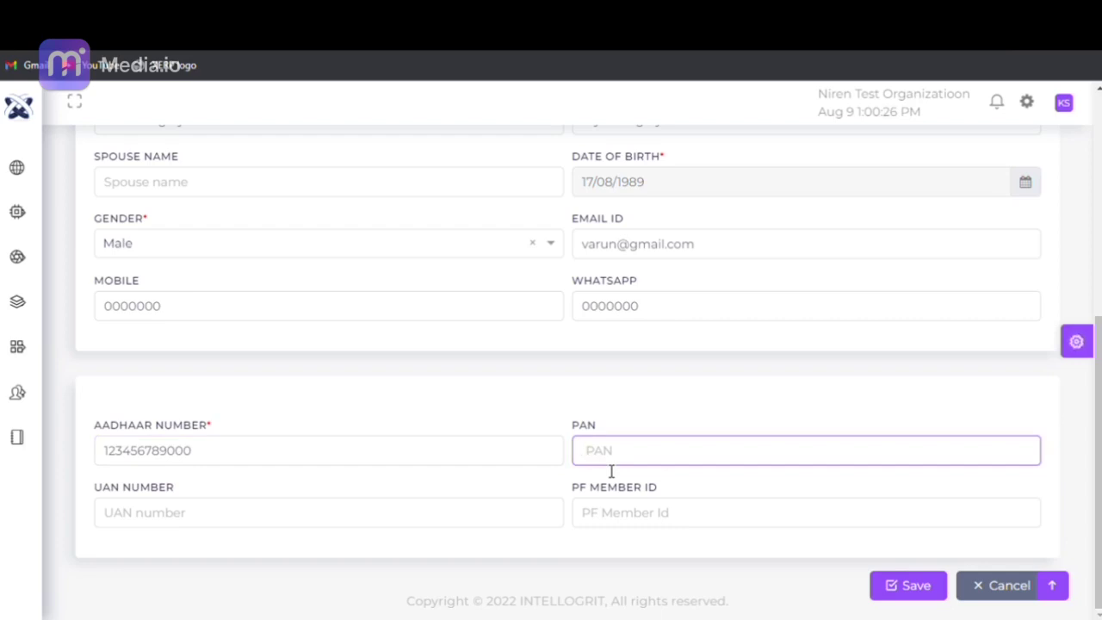
pyautogui.click(172, 527)
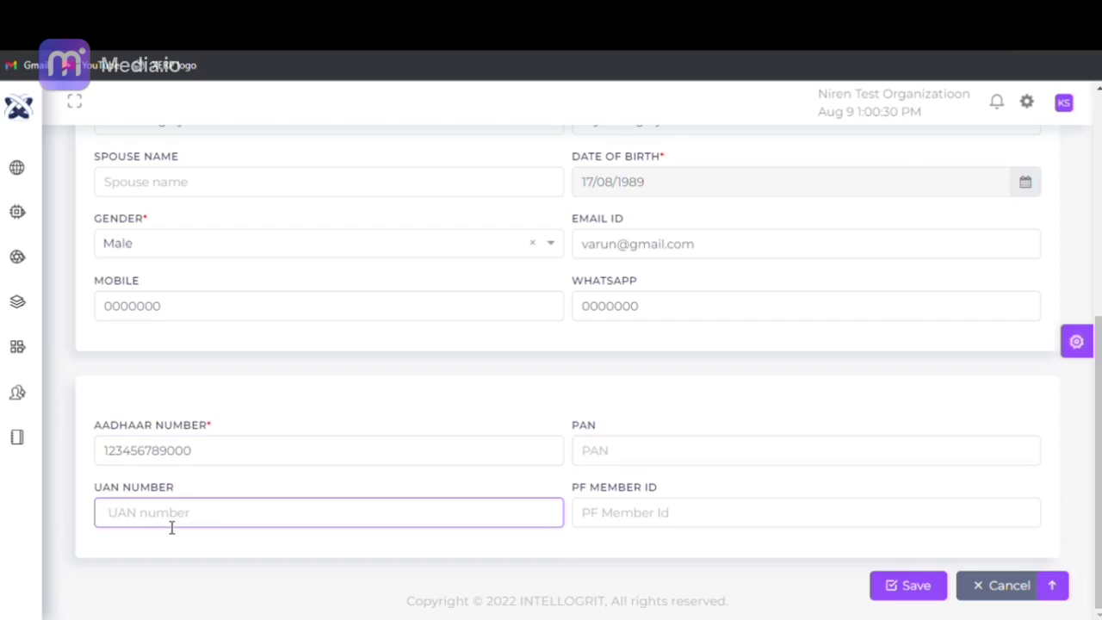
pyautogui.click(643, 534)
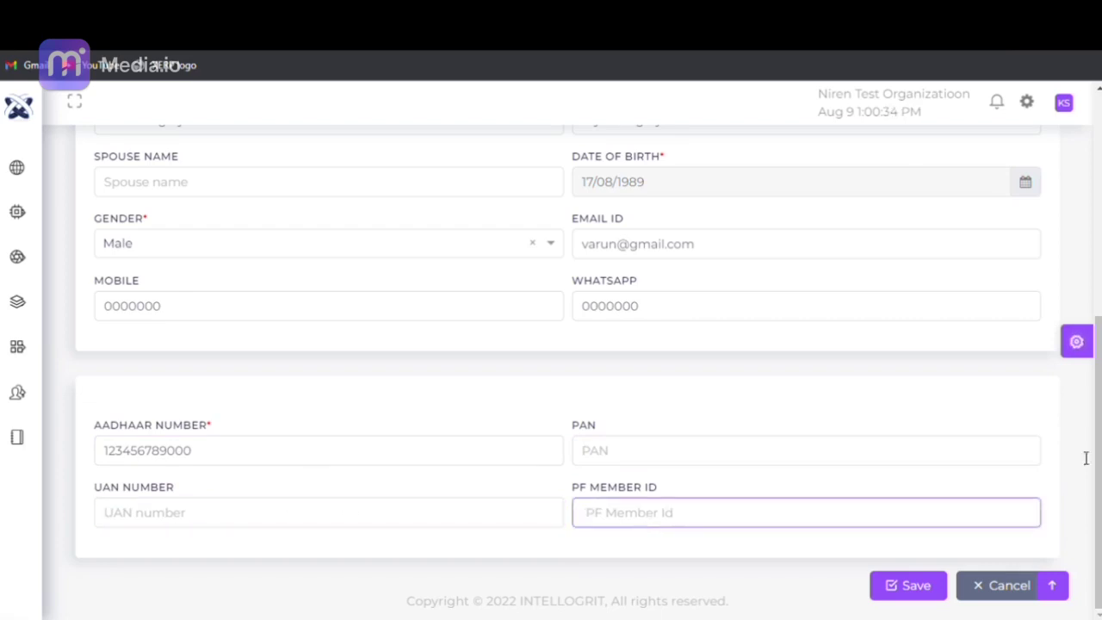
pyautogui.click(1093, 478)
pyautogui.moveTo(1098, 478); pyautogui.dragTo(1098, 248)
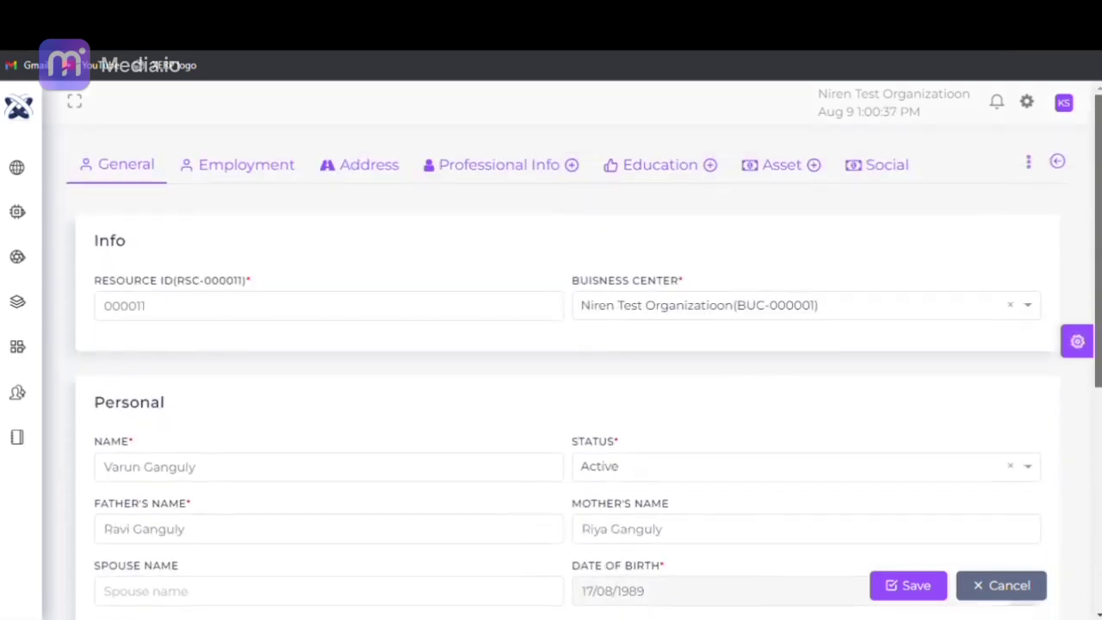
# - On the Employment tab, set the joining date to 04/07/2022 and enter the employee ID
pyautogui.click(241, 188)
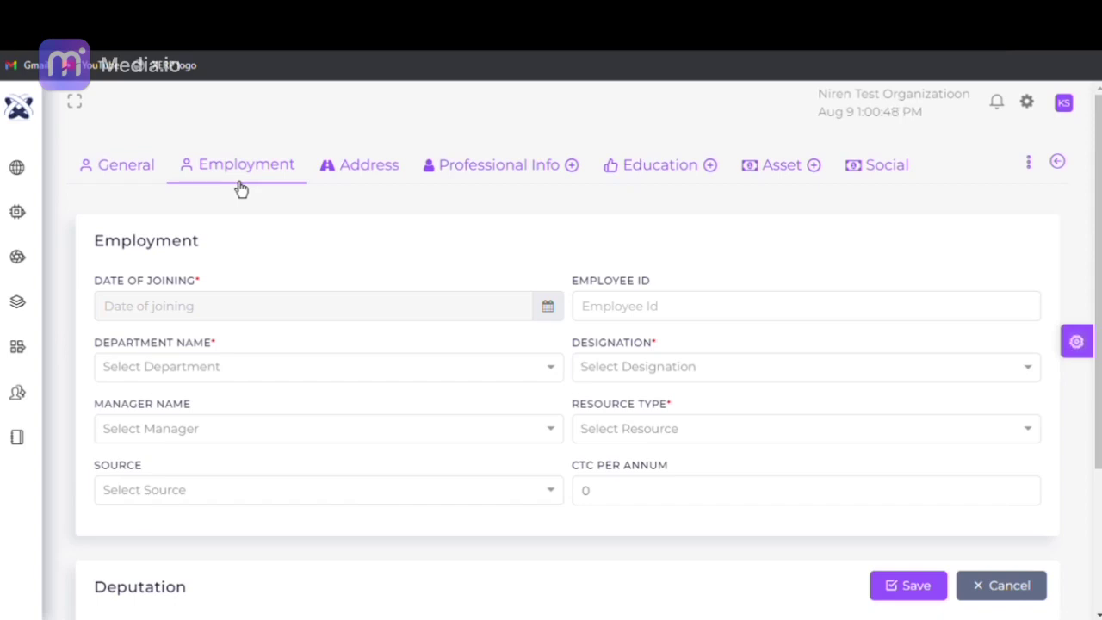
pyautogui.click(548, 314)
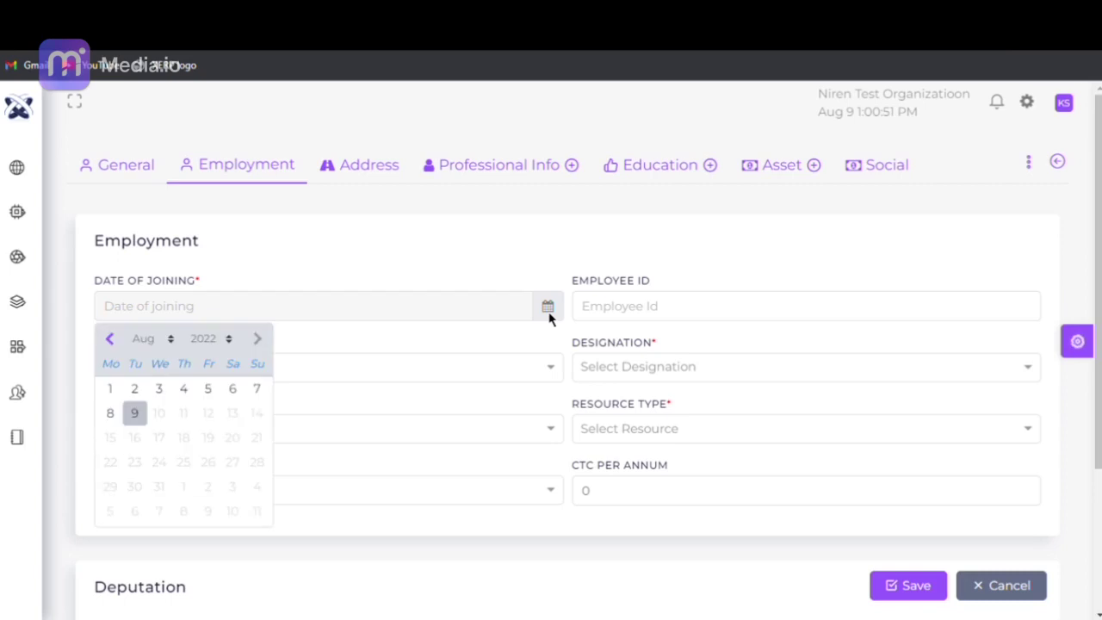
pyautogui.click(114, 341)
pyautogui.click(116, 344)
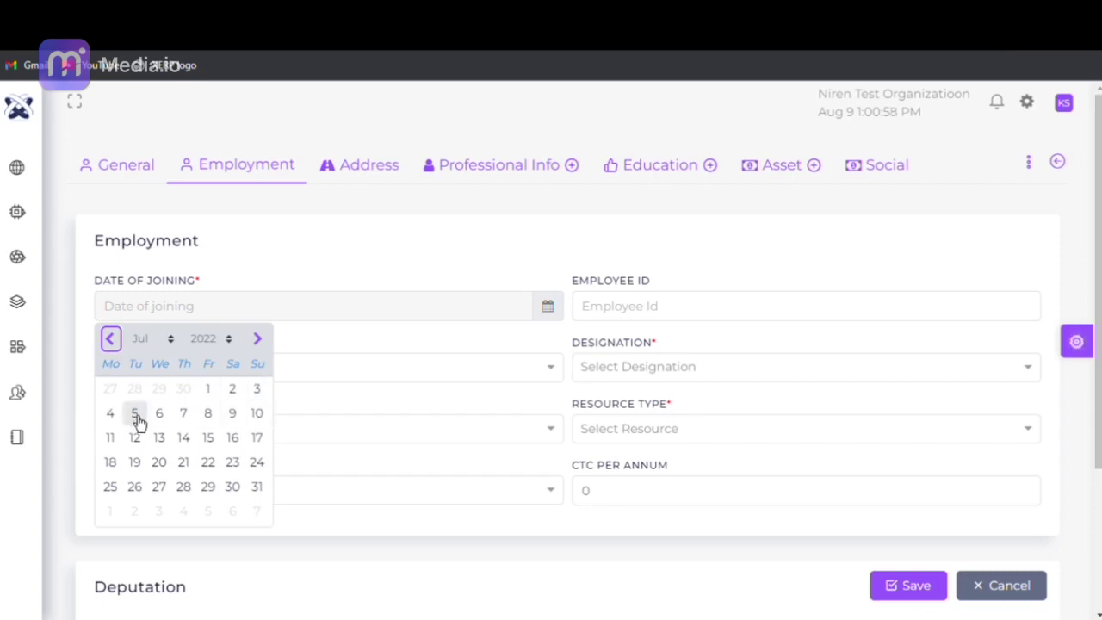
pyautogui.click(110, 411)
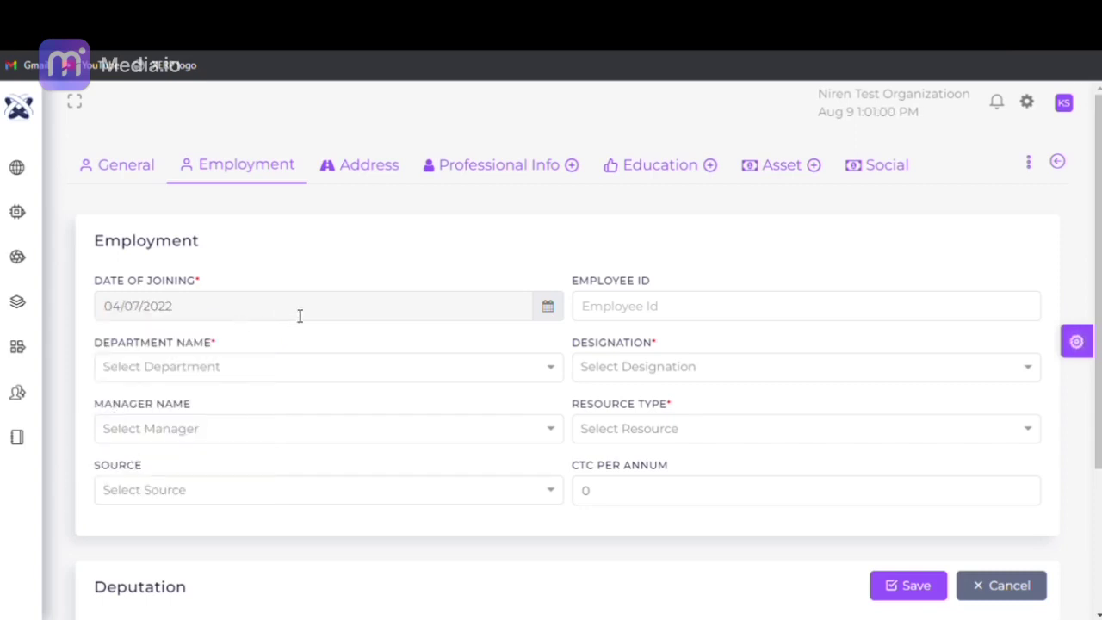
pyautogui.click(603, 313)
pyautogui.write('00001')
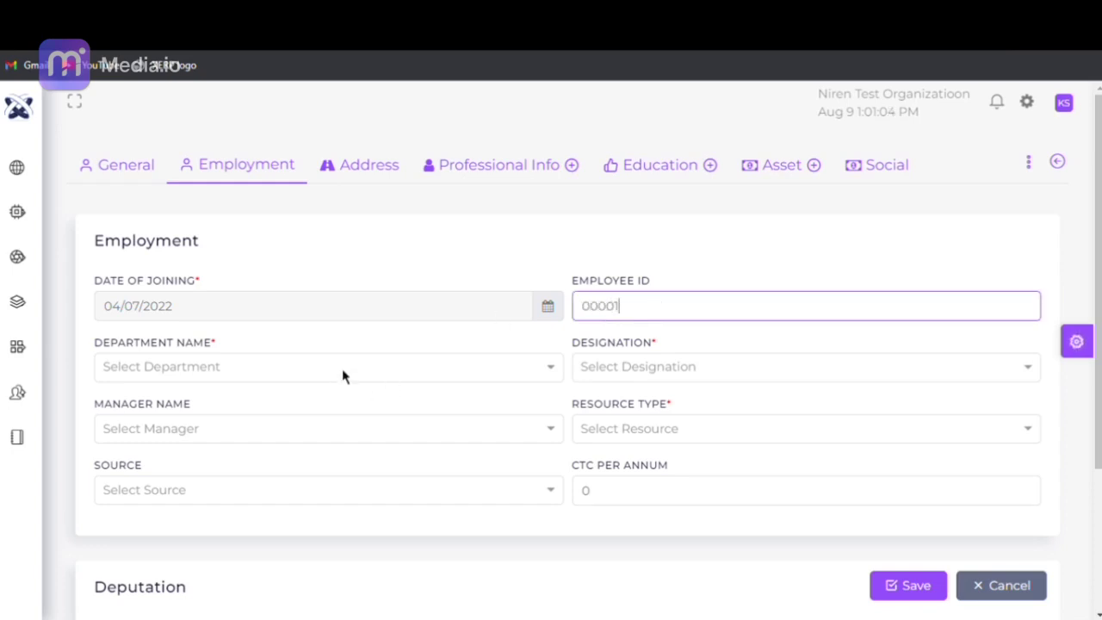
# - Choose department Accounts and designation National Account Manager
pyautogui.click(343, 367)
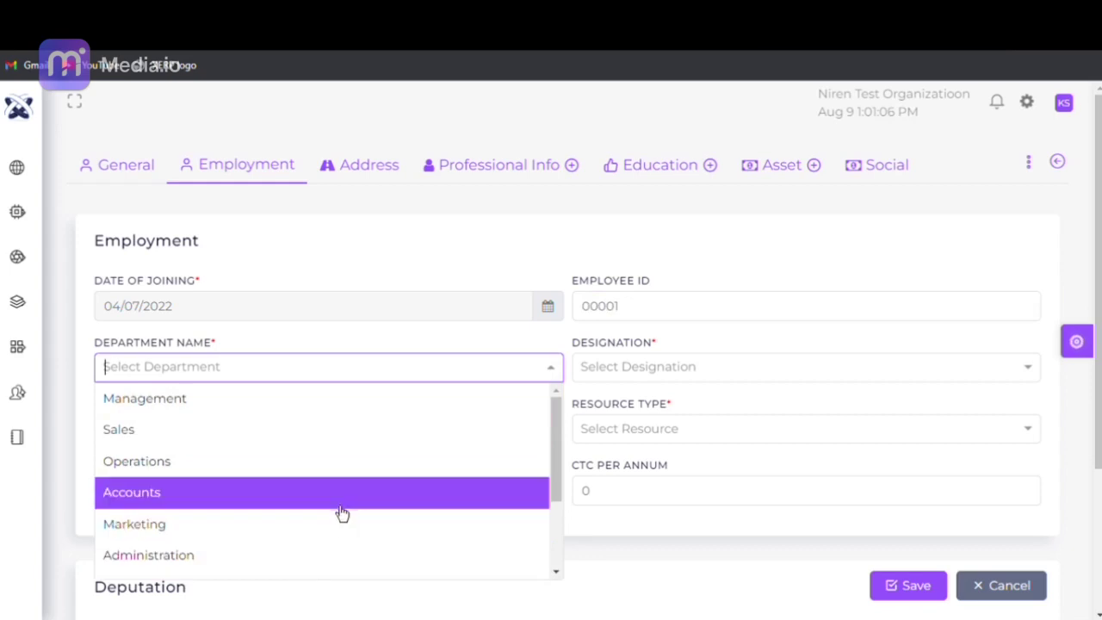
pyautogui.click(334, 502)
pyautogui.click(651, 363)
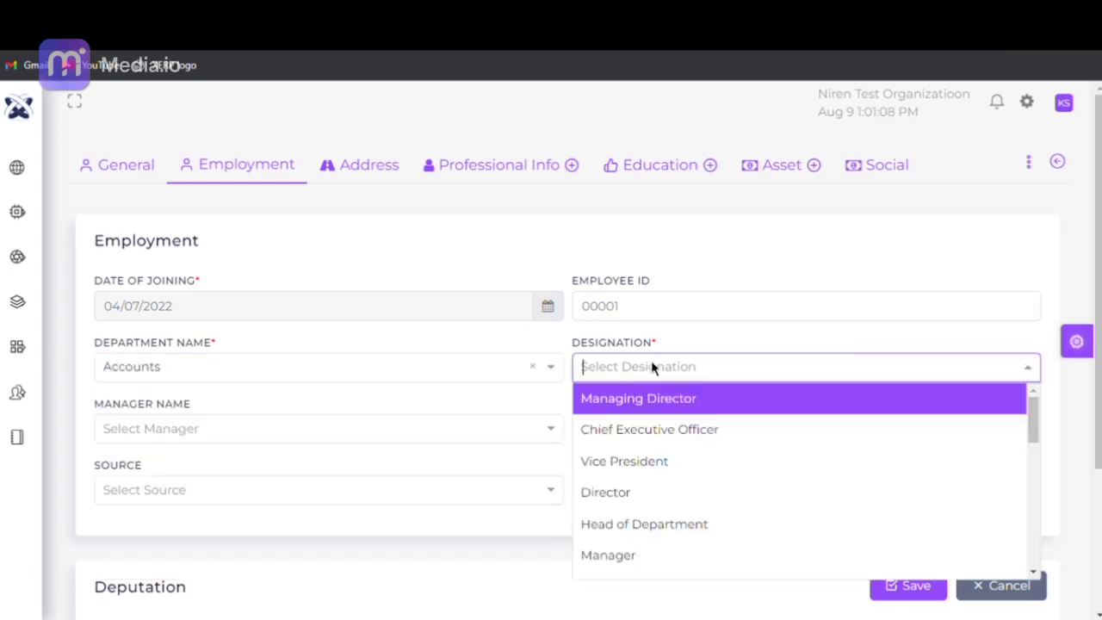
pyautogui.moveTo(1033, 413); pyautogui.dragTo(1035, 487)
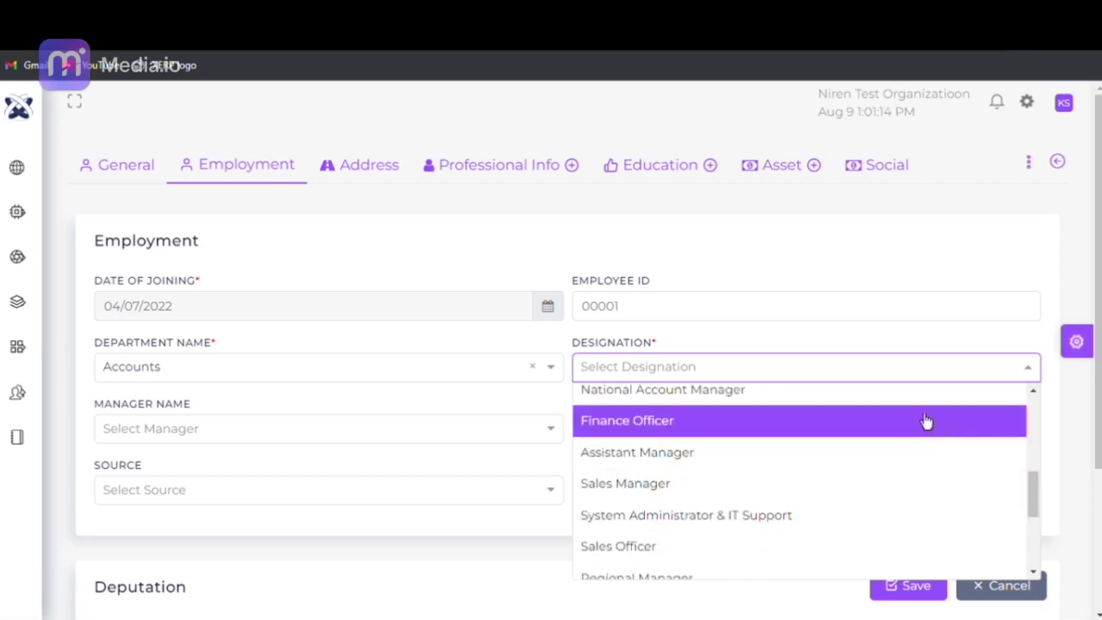
pyautogui.click(912, 394)
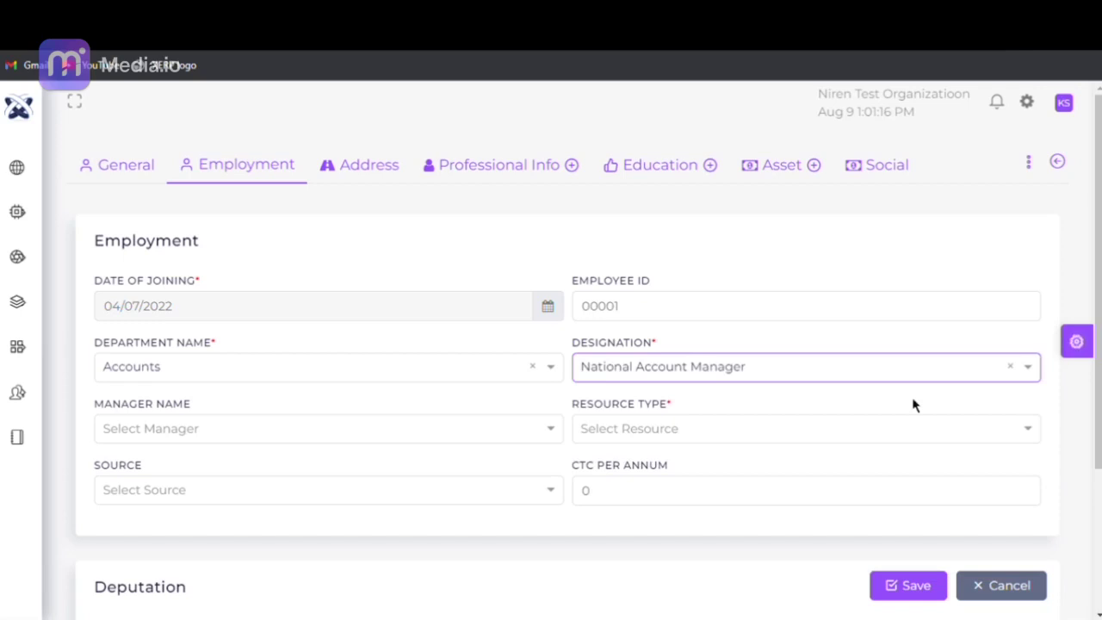
# - Pick the first listed resource as manager, resource type Permanent and source eMail
pyautogui.click(259, 428)
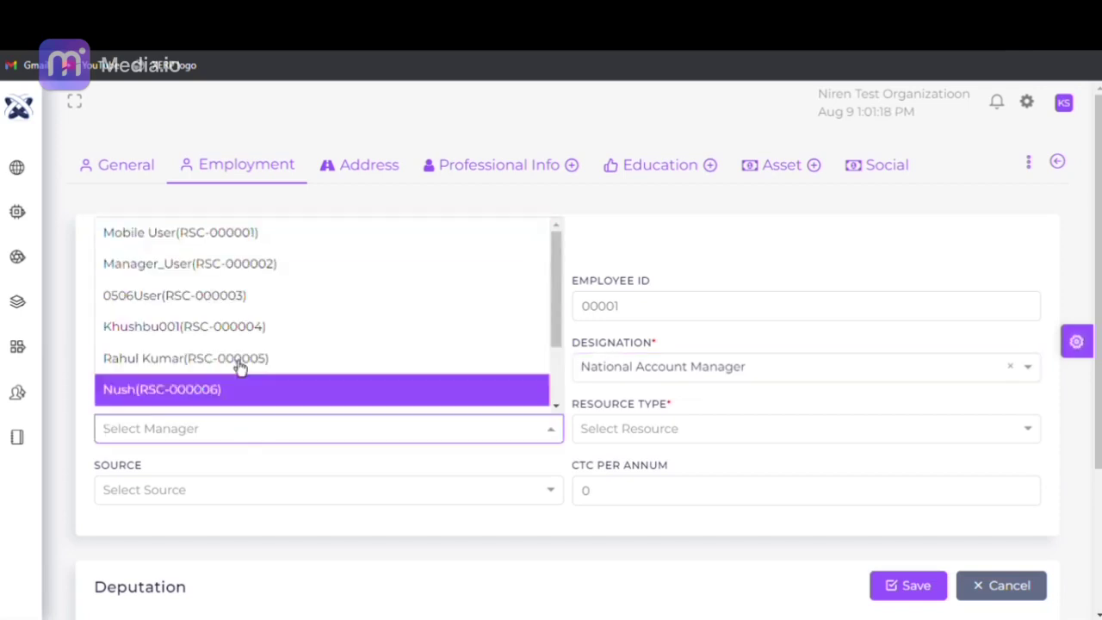
pyautogui.click(266, 244)
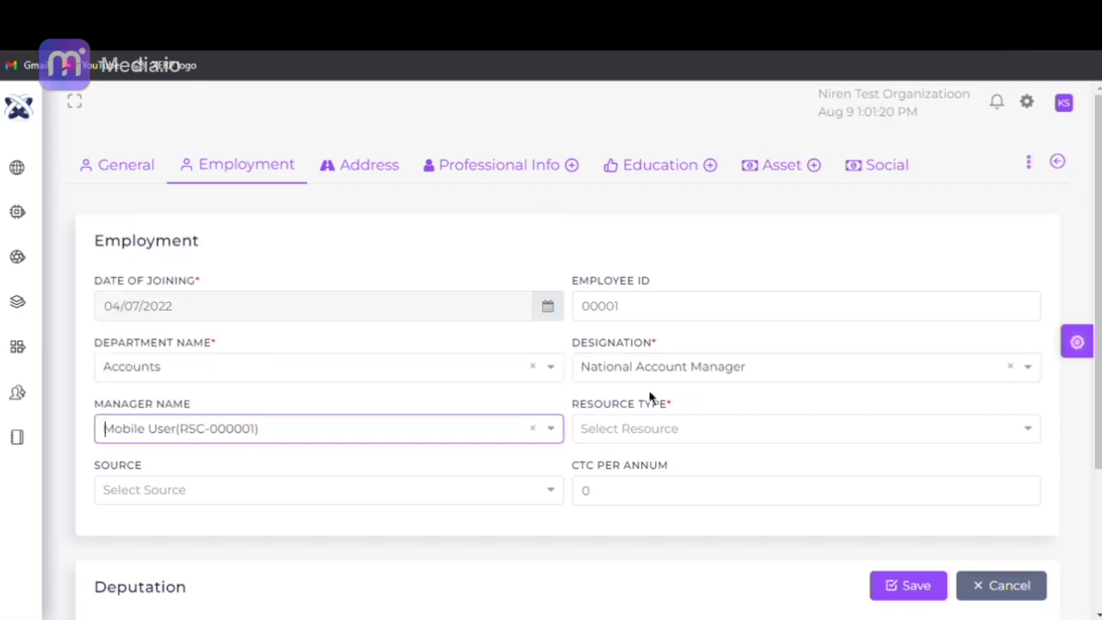
pyautogui.click(681, 442)
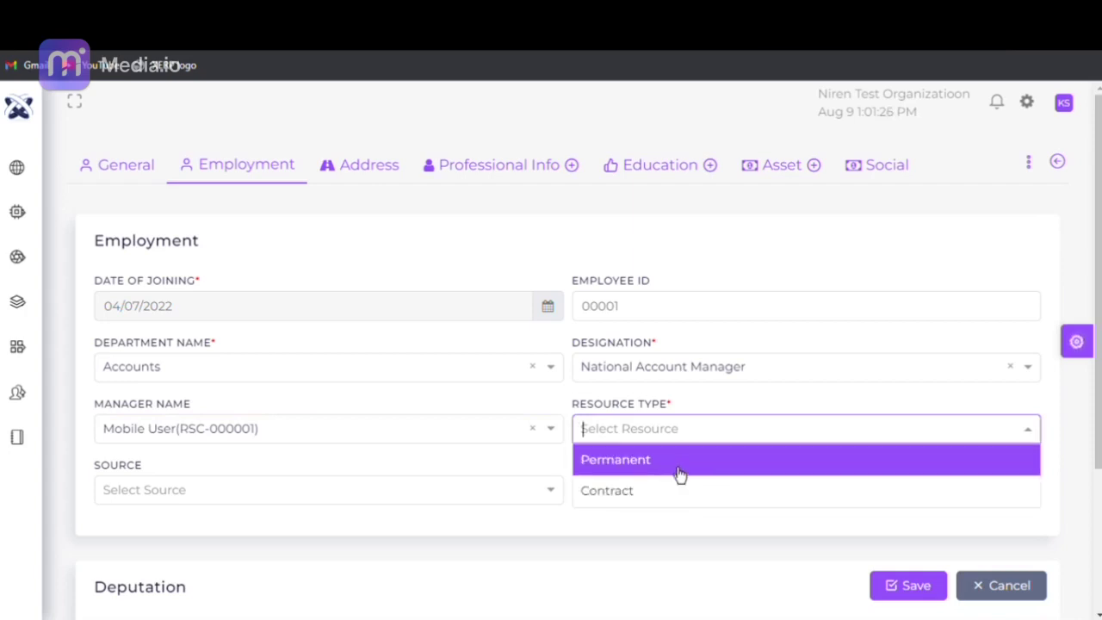
pyautogui.click(678, 473)
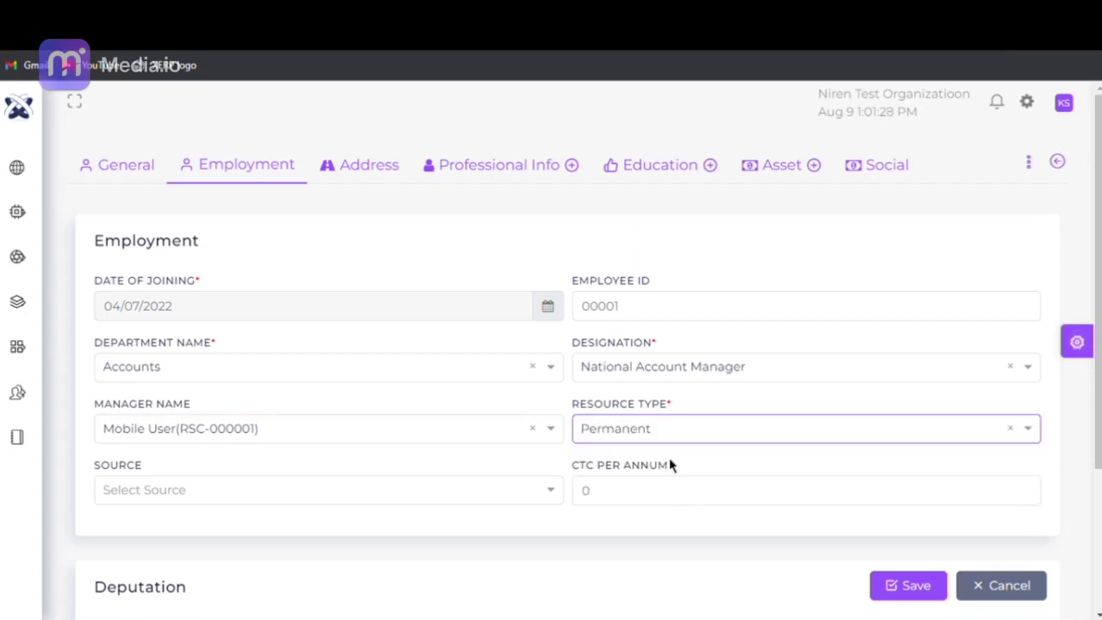
pyautogui.click(320, 492)
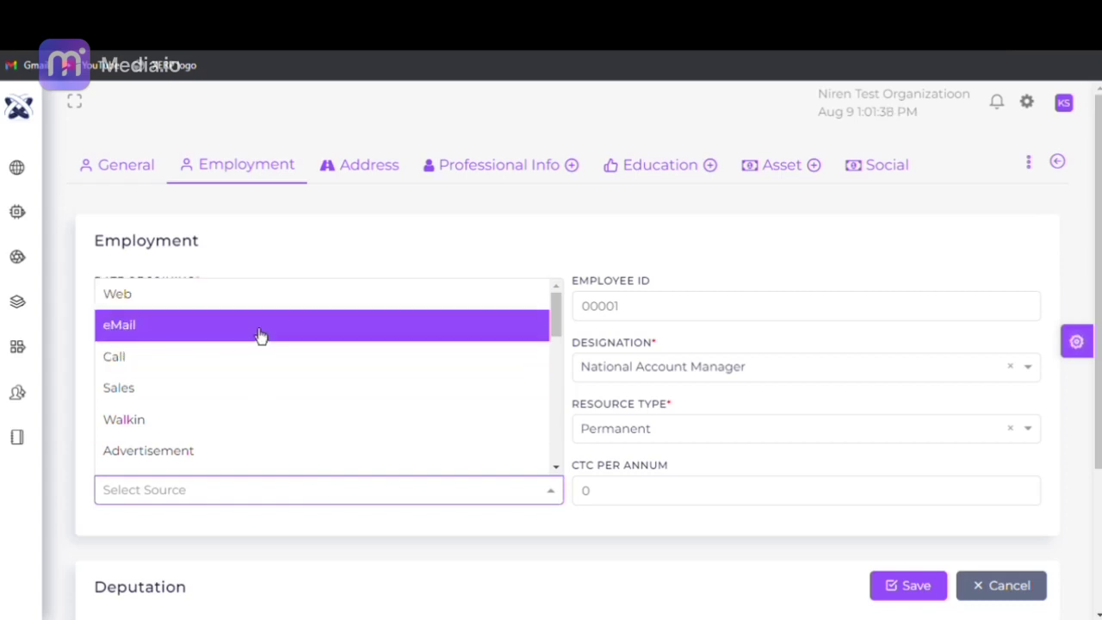
pyautogui.click(261, 334)
# - Replace the CTC per annum with 1200000
pyautogui.click(654, 503)
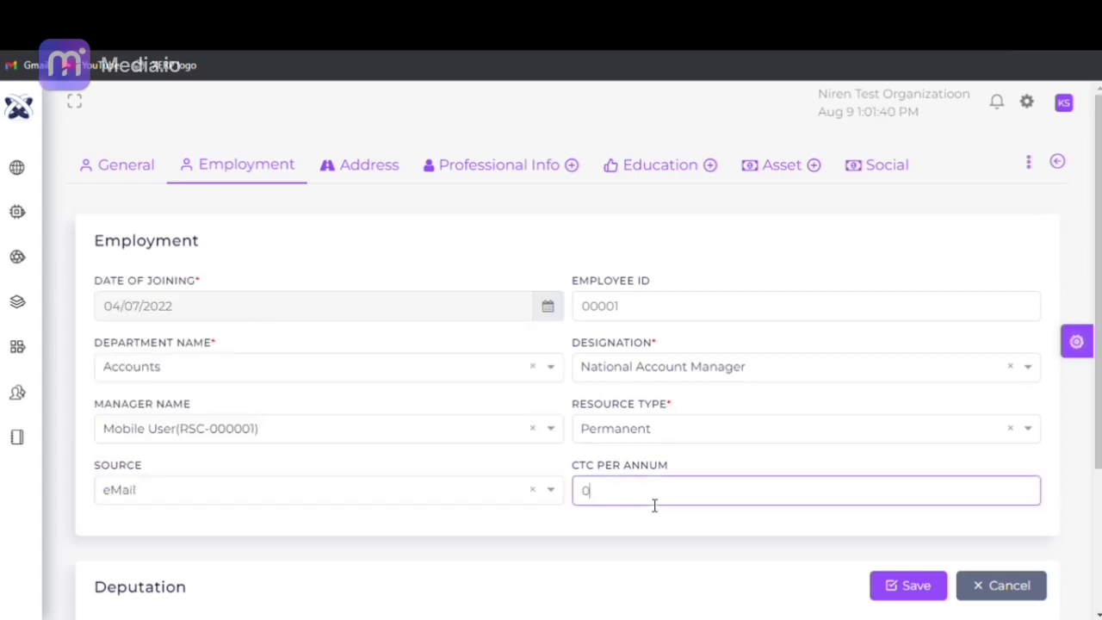
pyautogui.press('BackSpace')
pyautogui.write('1200000')
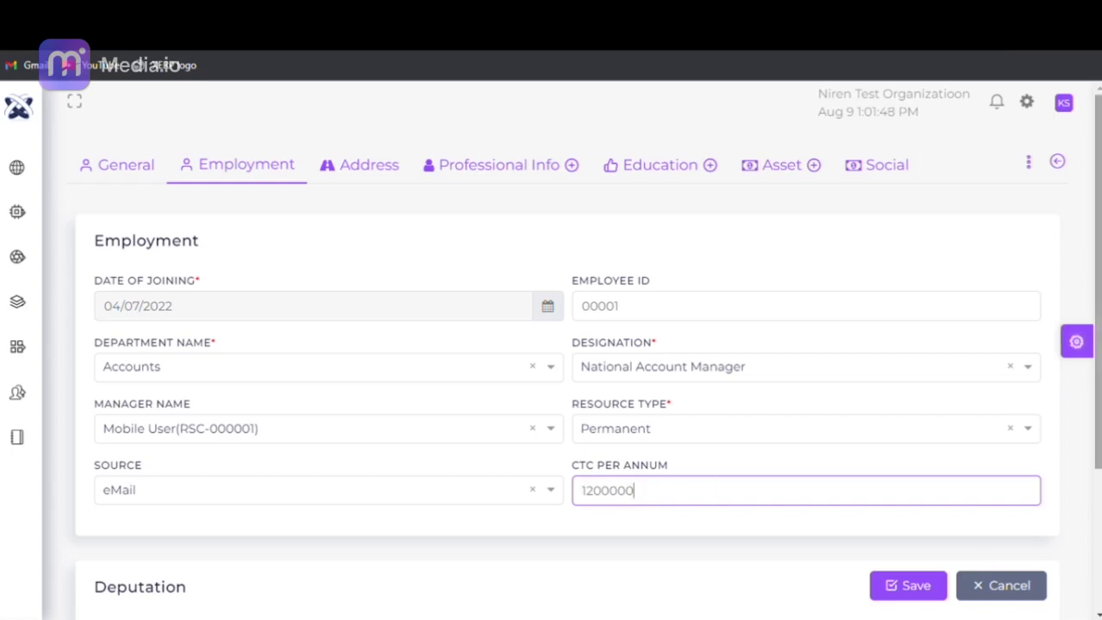
pyautogui.scroll(-3, 1075, 528)
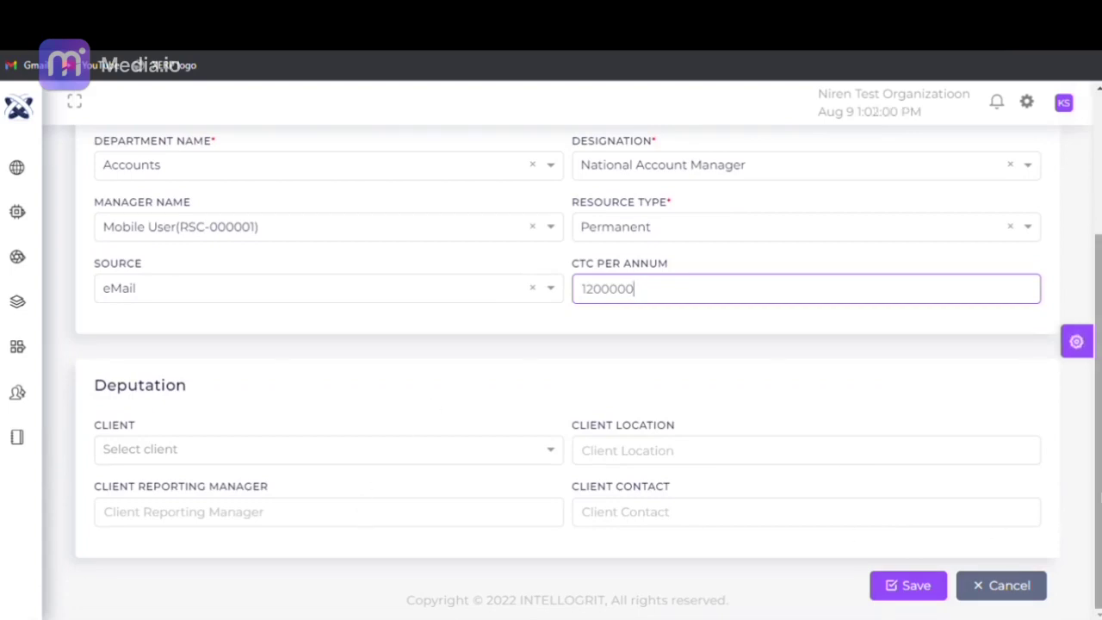
pyautogui.scroll(3, 568, 344)
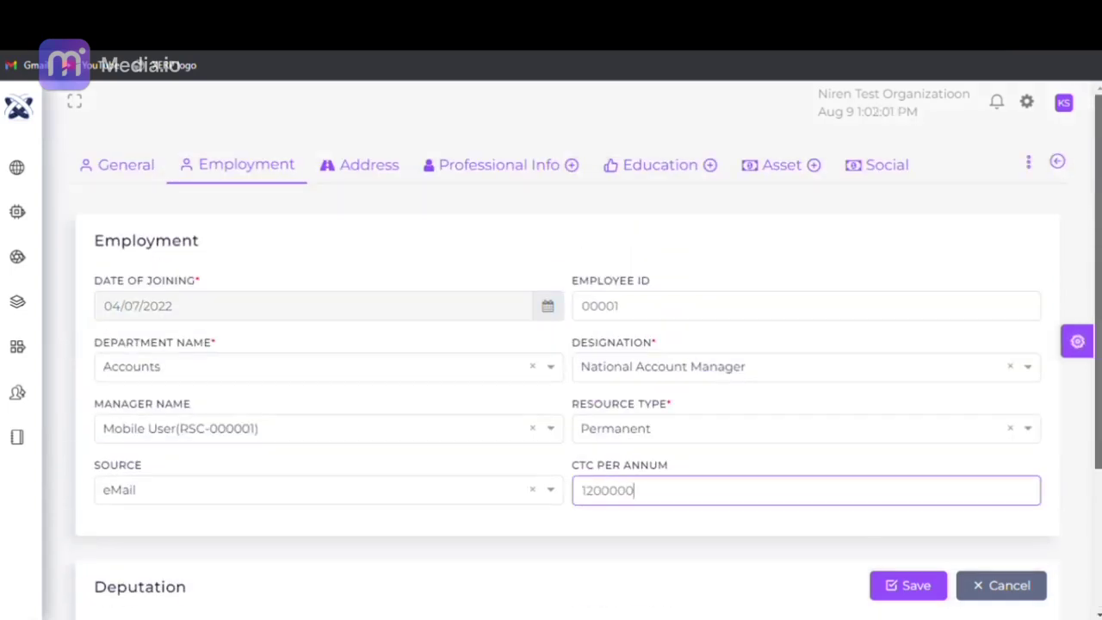
# - On the Address tab, enter the permanent address's house number, street, location and city
pyautogui.click(345, 185)
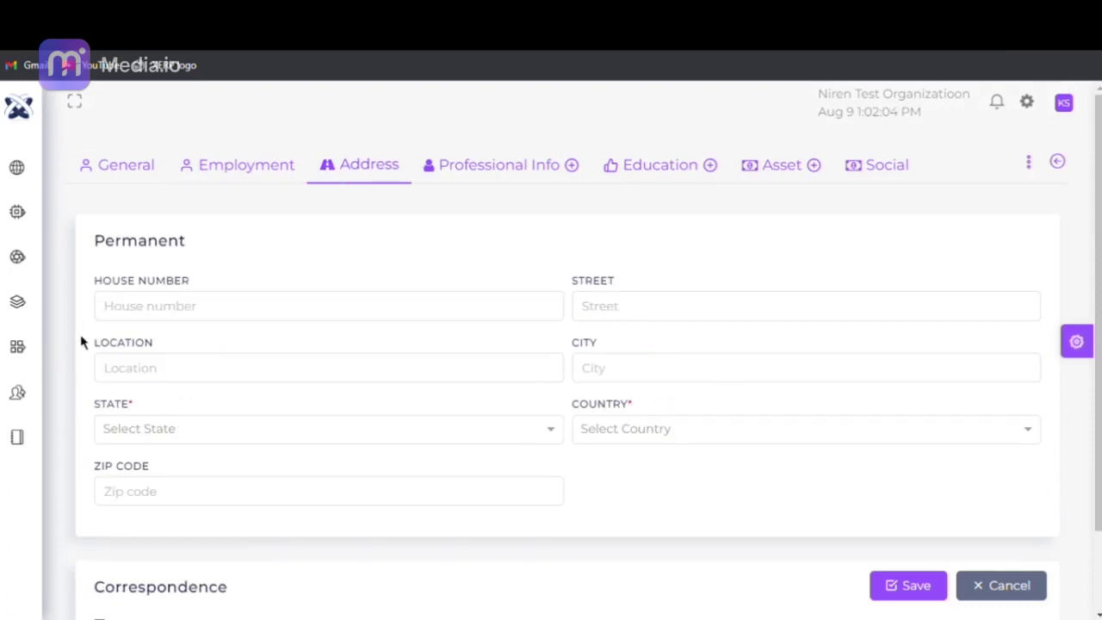
pyautogui.click(141, 319)
pyautogui.write('1')
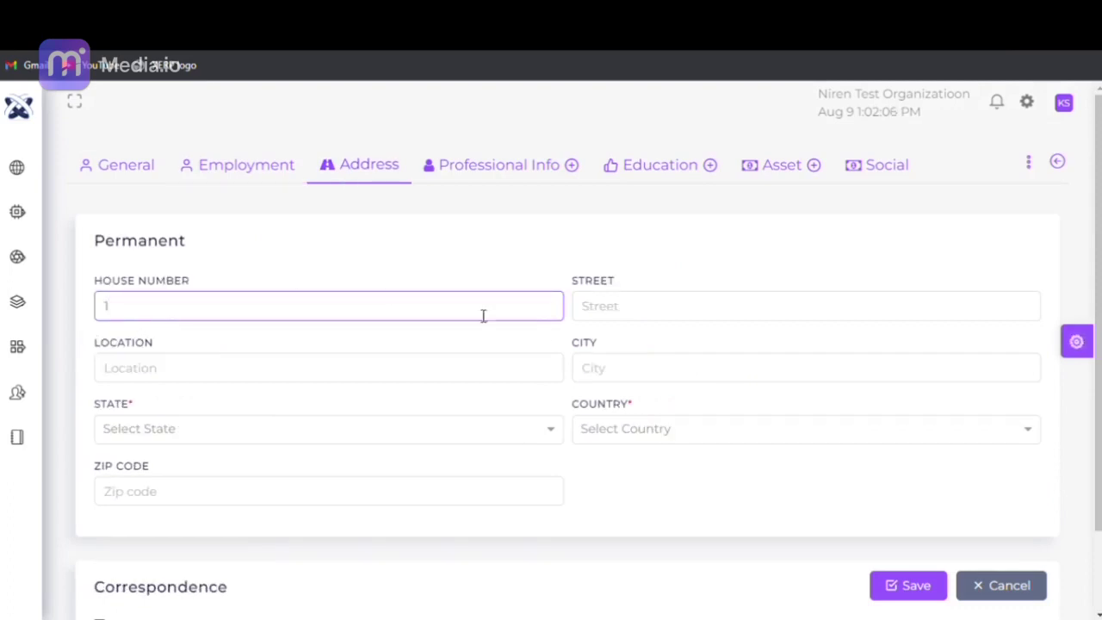
pyautogui.click(643, 318)
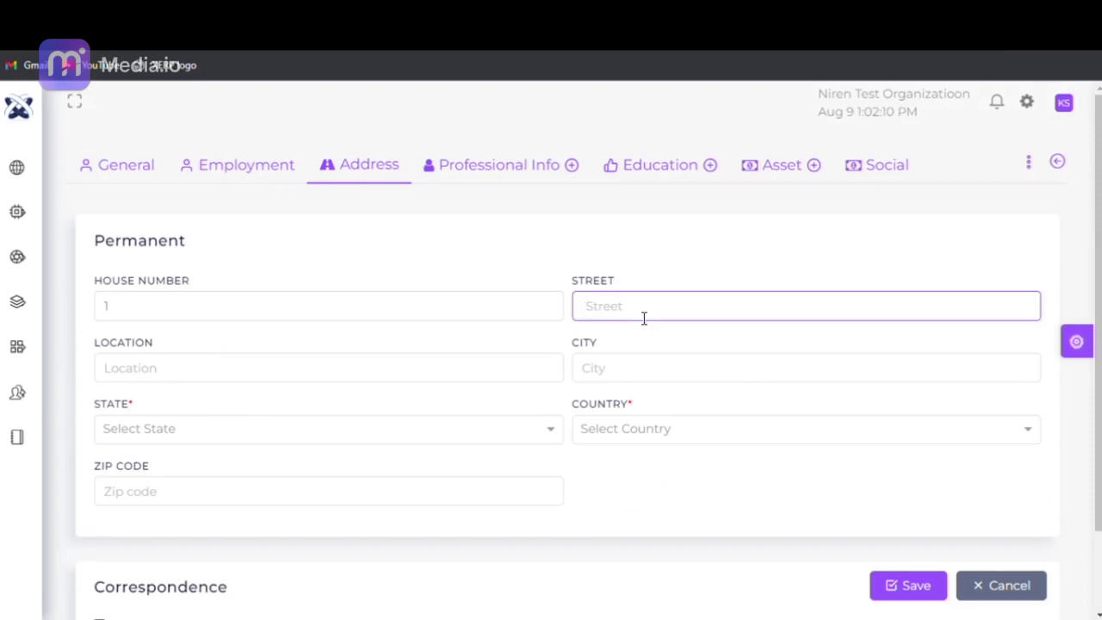
pyautogui.write('pitampura')
pyautogui.click(332, 368)
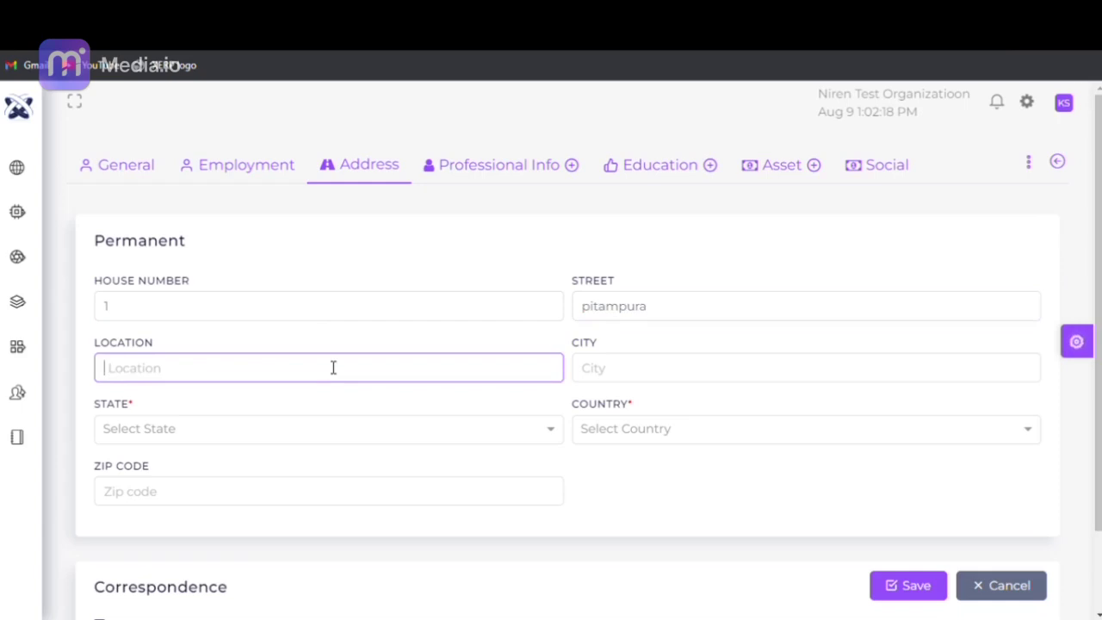
pyautogui.write('Delhi')
pyautogui.click(799, 391)
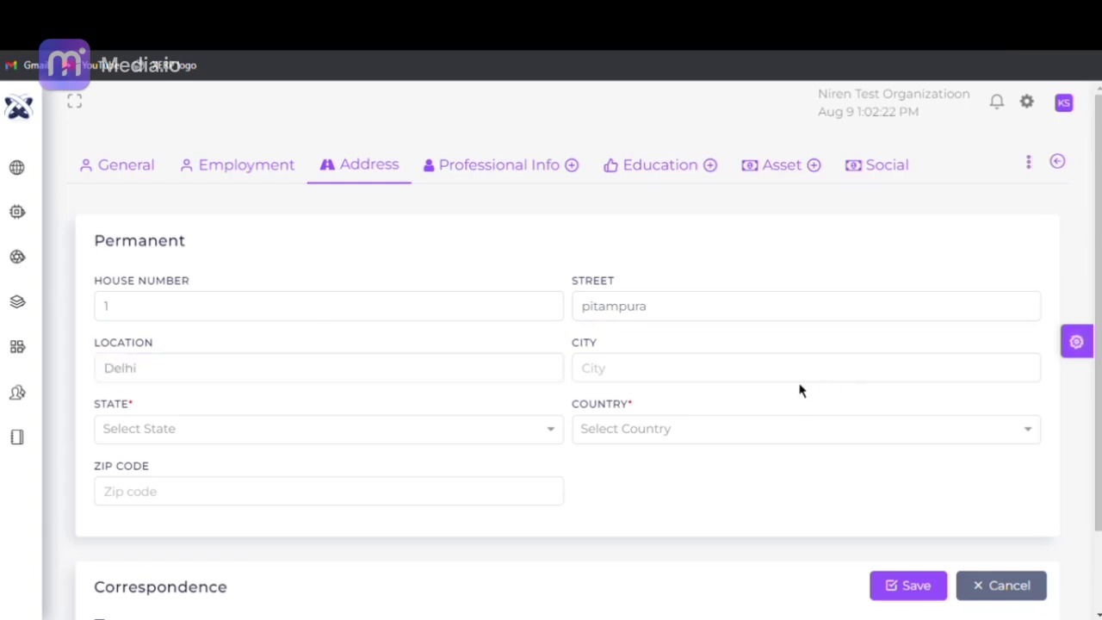
pyautogui.click(799, 383)
pyautogui.write('Delhi')
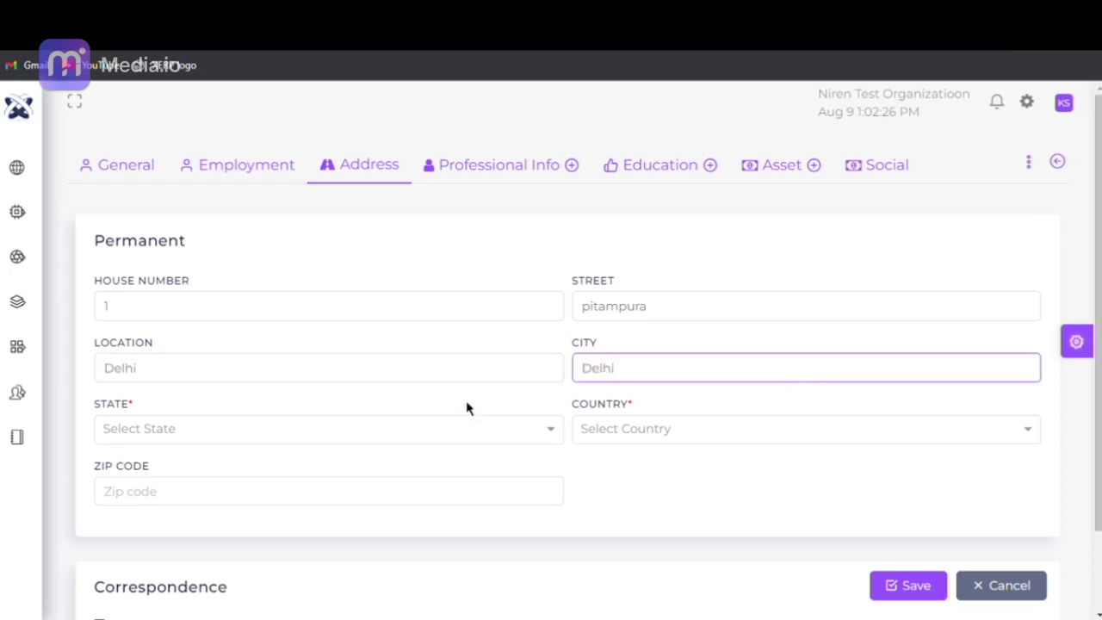
# - Choose state Delhi and country INDIA, and enter the zip code
pyautogui.click(462, 426)
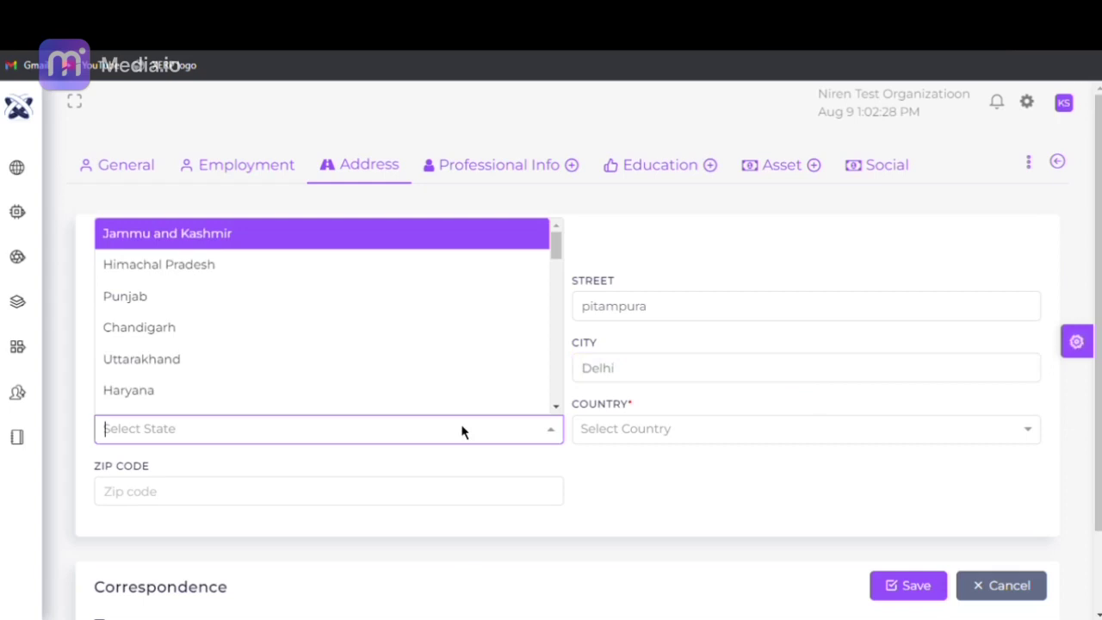
pyautogui.moveTo(555, 238); pyautogui.dragTo(557, 272)
pyautogui.click(439, 281)
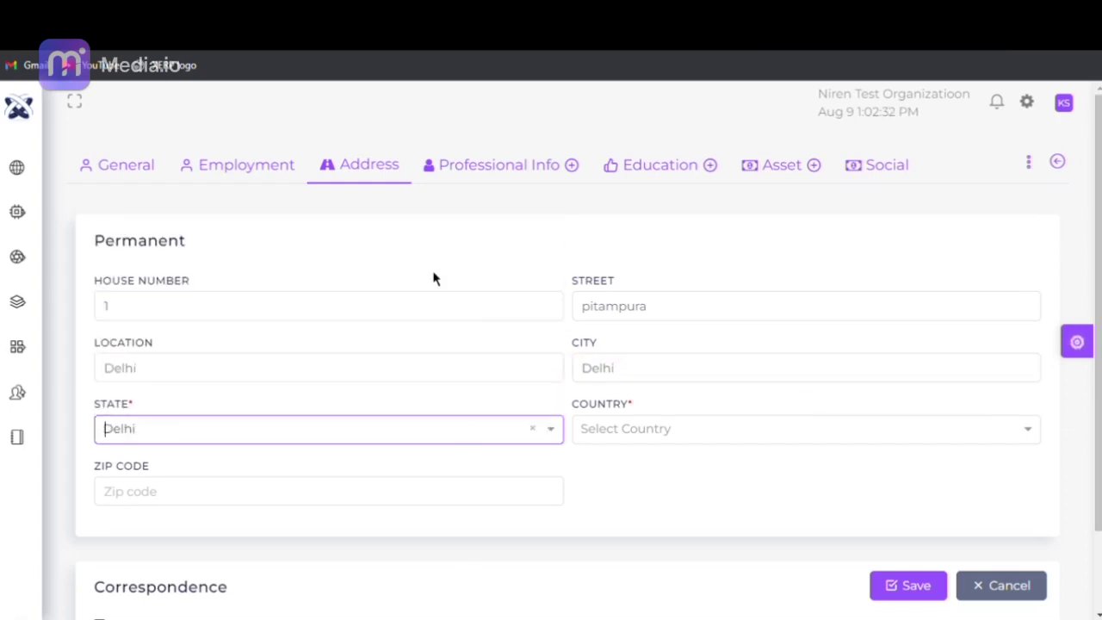
pyautogui.click(671, 429)
pyautogui.click(675, 469)
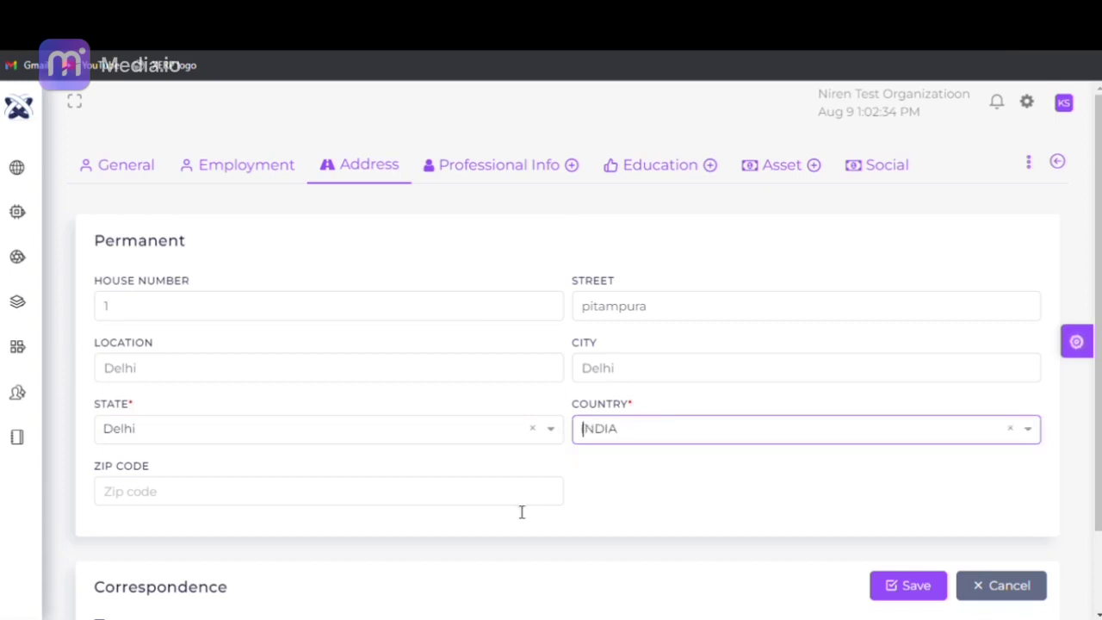
pyautogui.click(503, 506)
pyautogui.write('1')
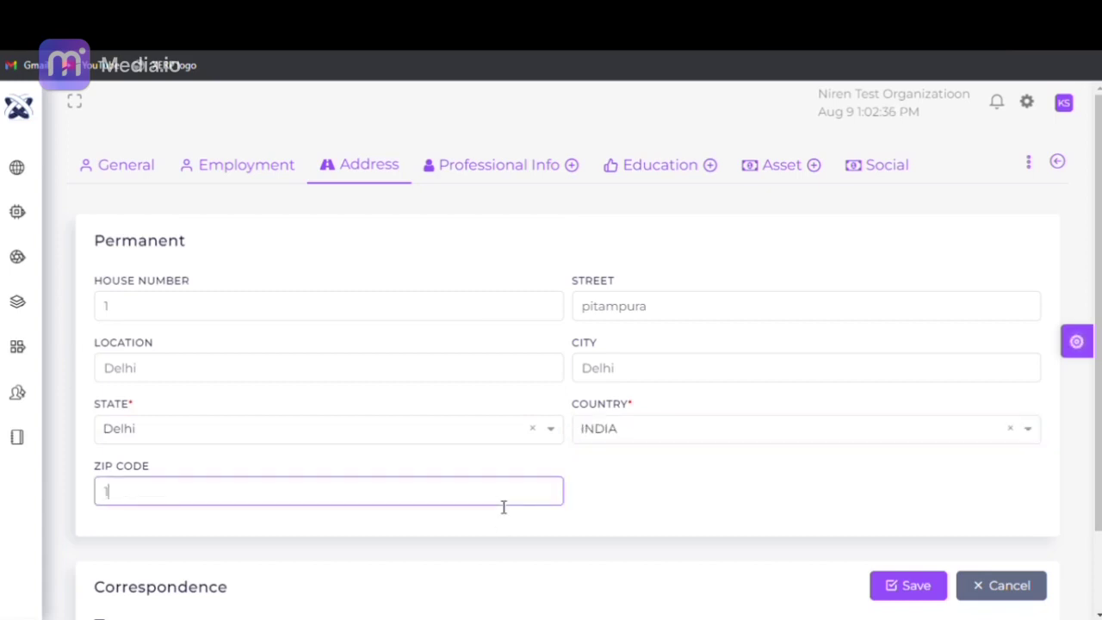
pyautogui.write('1000')
pyautogui.moveTo(1096, 397); pyautogui.dragTo(1093, 490)
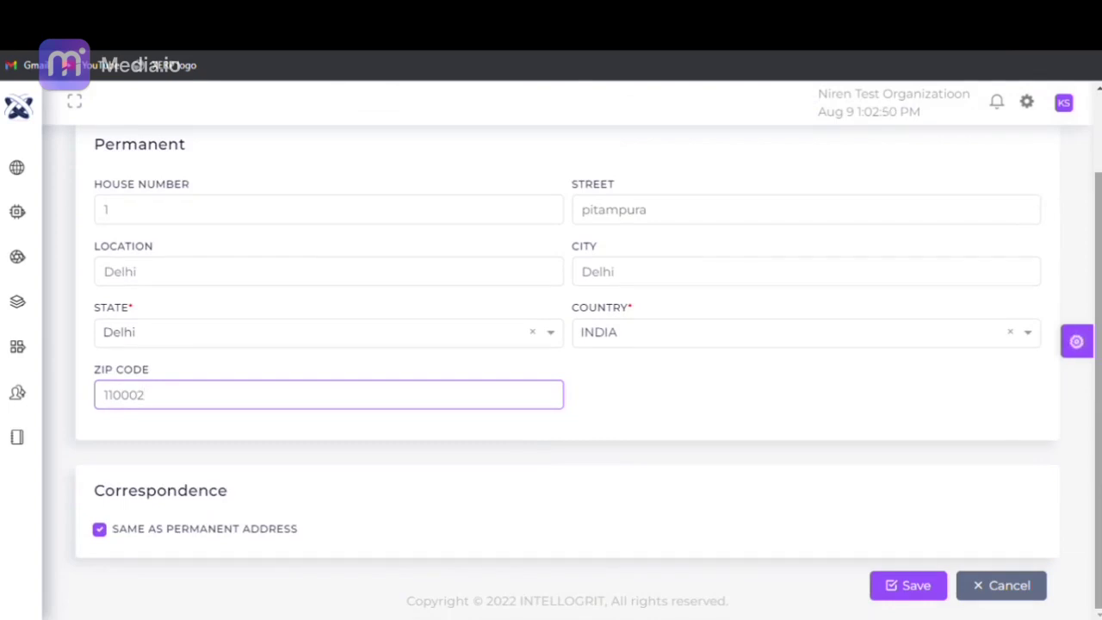
pyautogui.moveTo(1098, 387); pyautogui.dragTo(1098, 308)
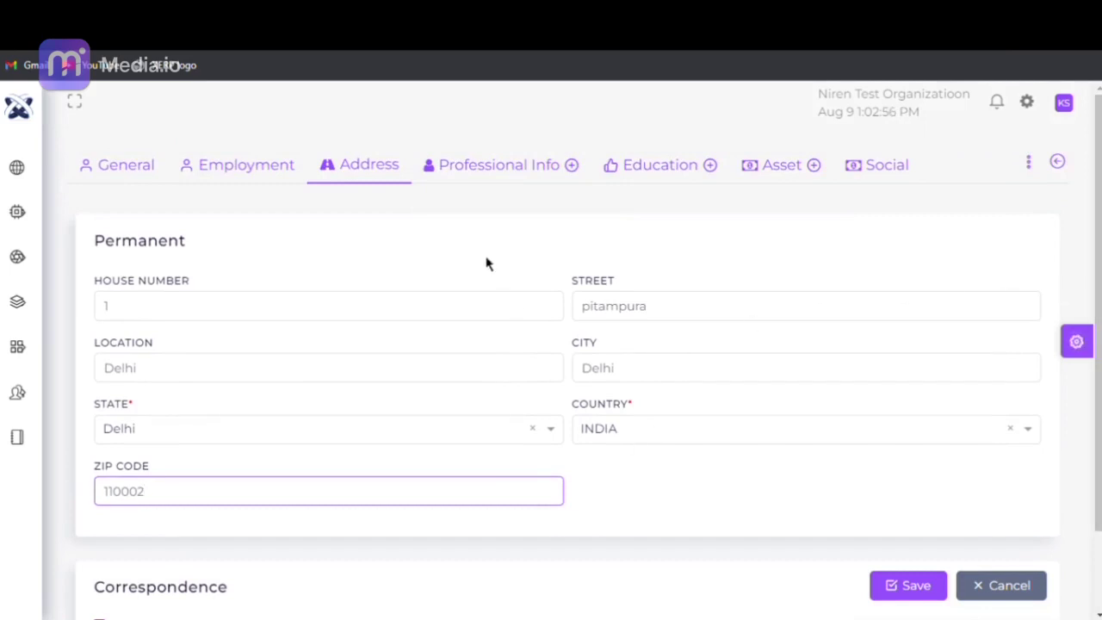
# - On Professional Info, enter previous company Steve Industries Pvt. Ltd with address Milton keynes, UK
pyautogui.click(485, 183)
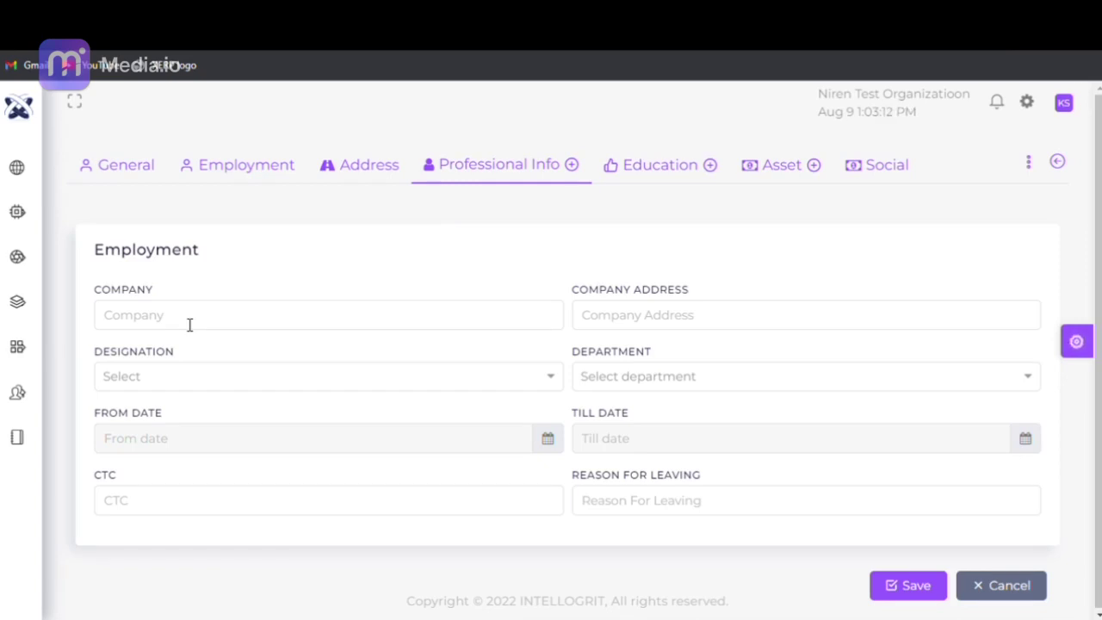
pyautogui.click(189, 324)
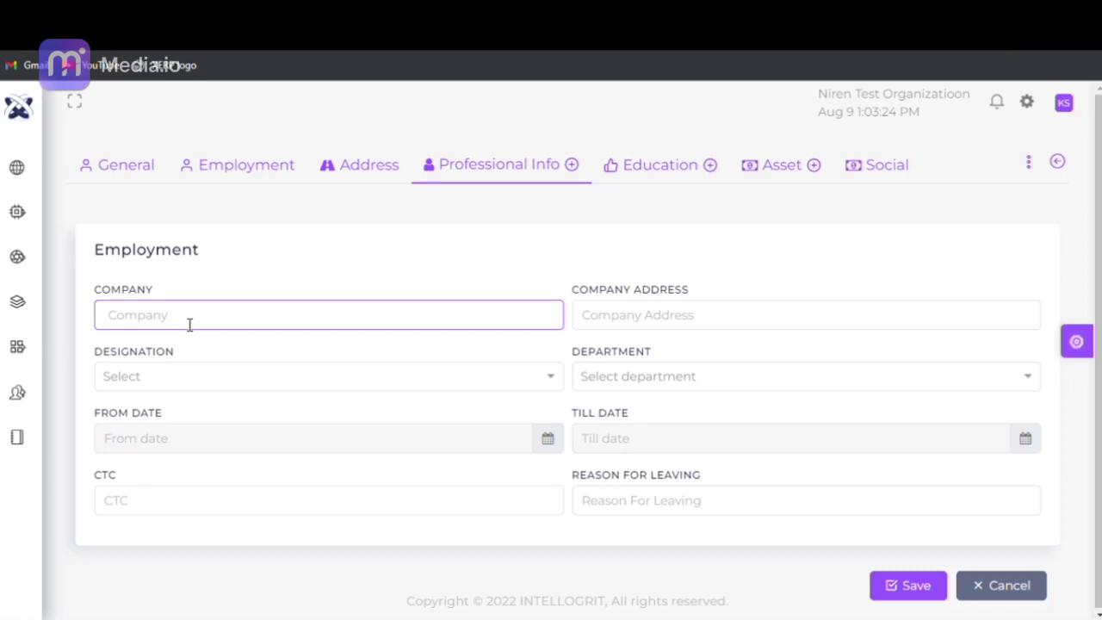
pyautogui.write('Steve Industries Pvt. Ltd')
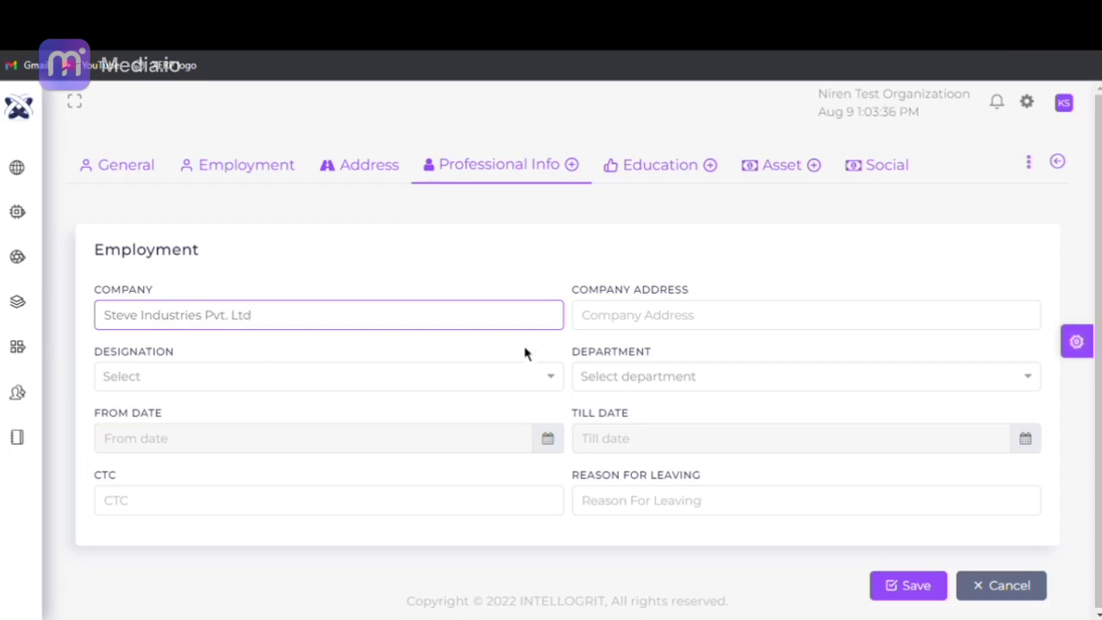
pyautogui.click(630, 332)
pyautogui.write('Milton ')
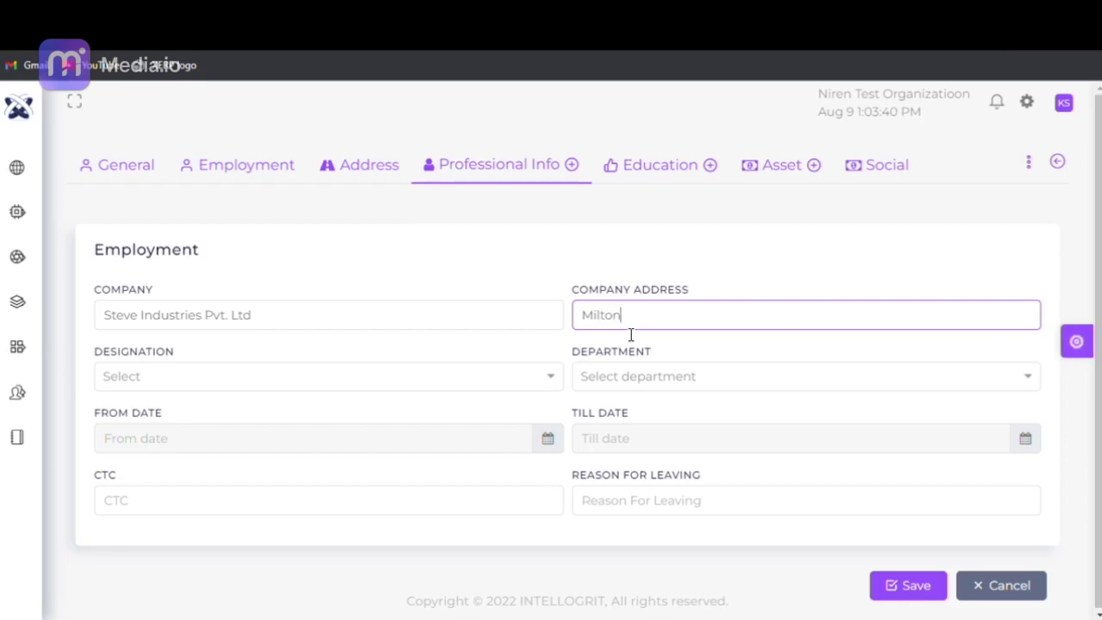
pyautogui.write('keynes, UK')
# - Set the previous job's designation to National Account Manager and department to Accounts
pyautogui.click(257, 379)
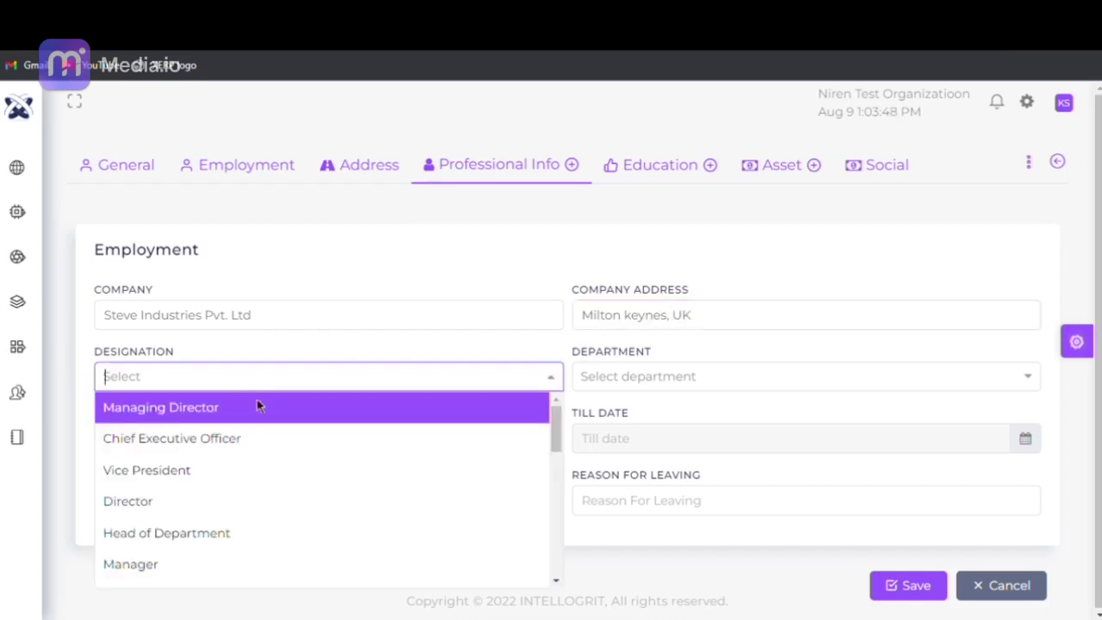
pyautogui.moveTo(559, 440); pyautogui.dragTo(554, 486)
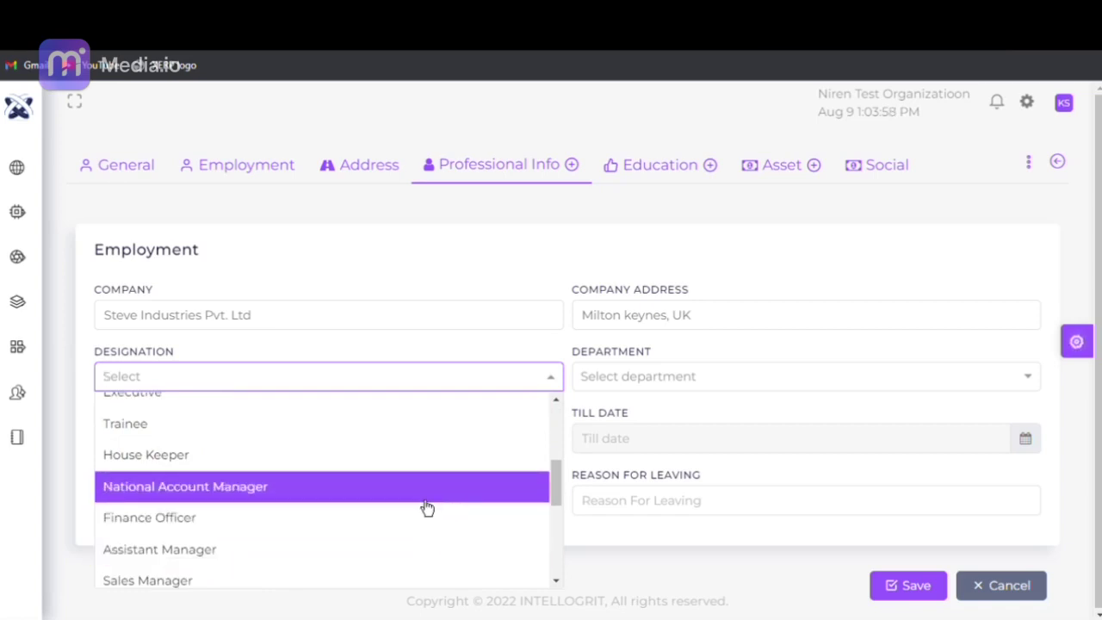
pyautogui.click(422, 499)
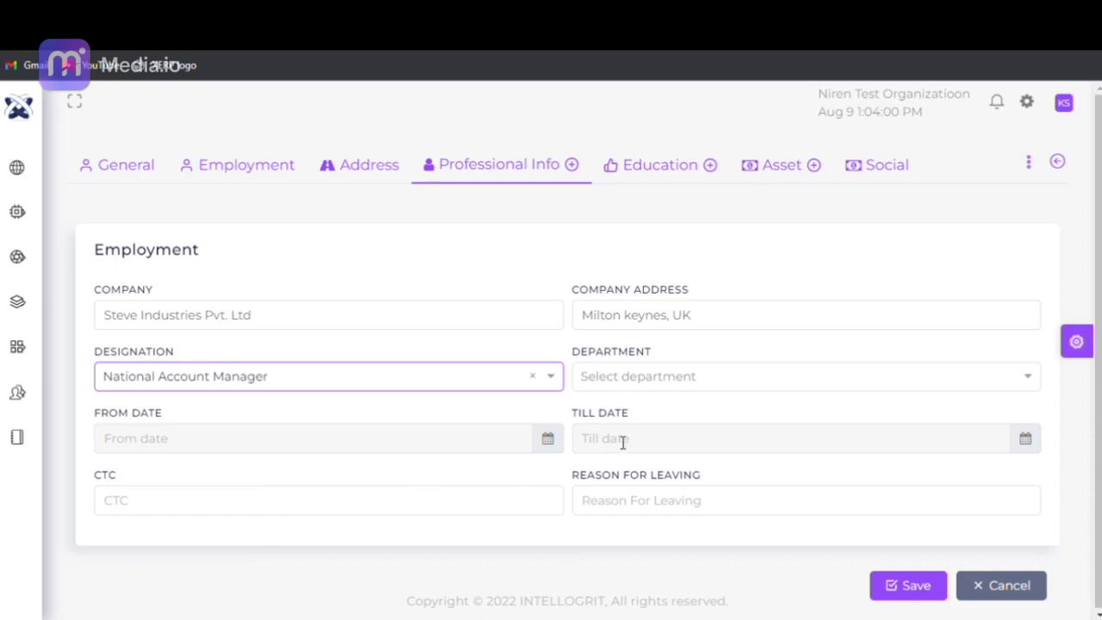
pyautogui.click(618, 382)
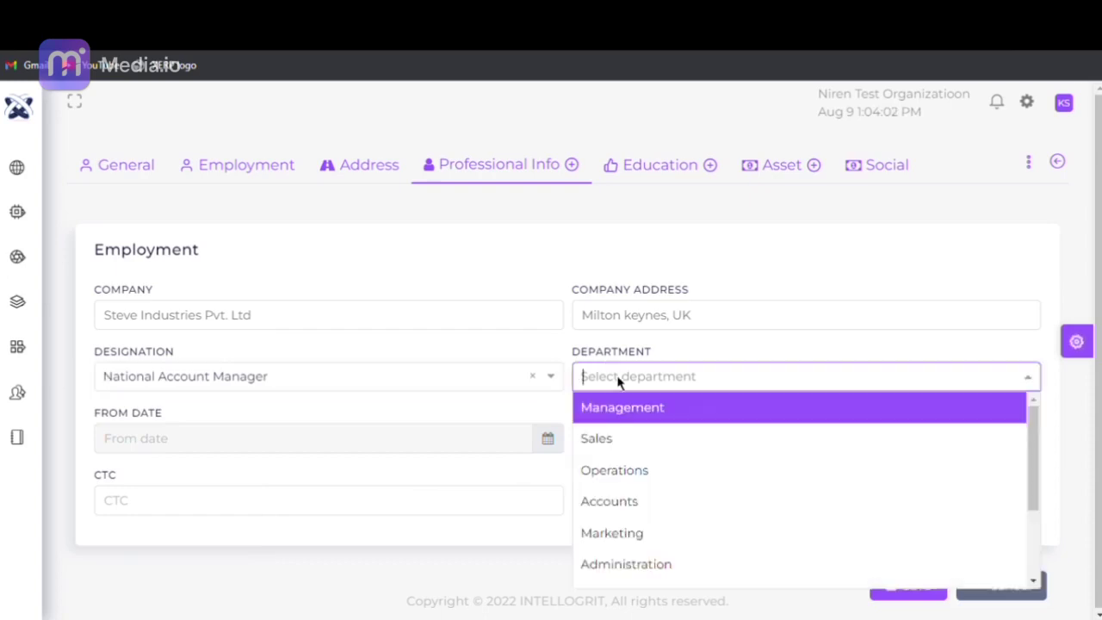
pyautogui.click(724, 509)
# - Set the from date to 06/04/2021 in the calendar
pyautogui.click(547, 438)
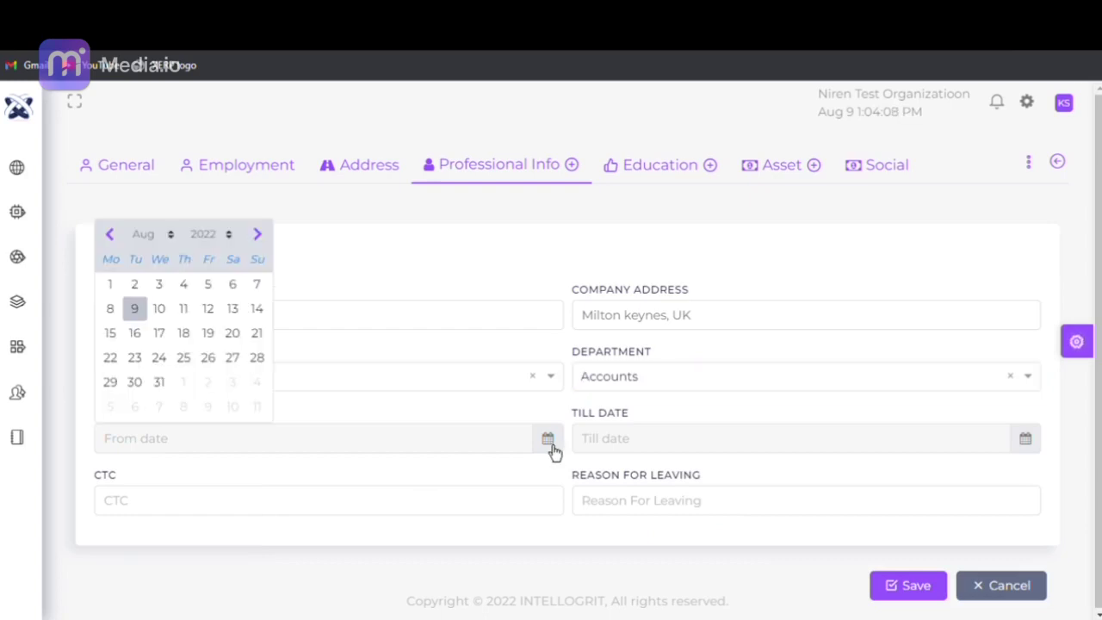
pyautogui.click(113, 242)
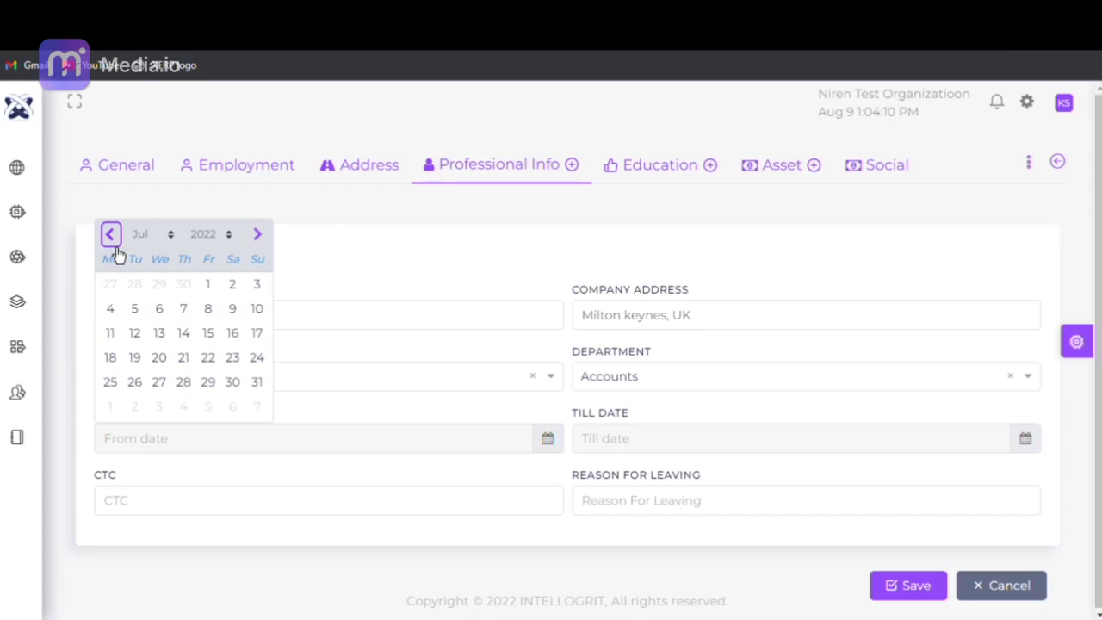
pyautogui.click(227, 240)
pyautogui.press('Down')
pyautogui.press('Down')
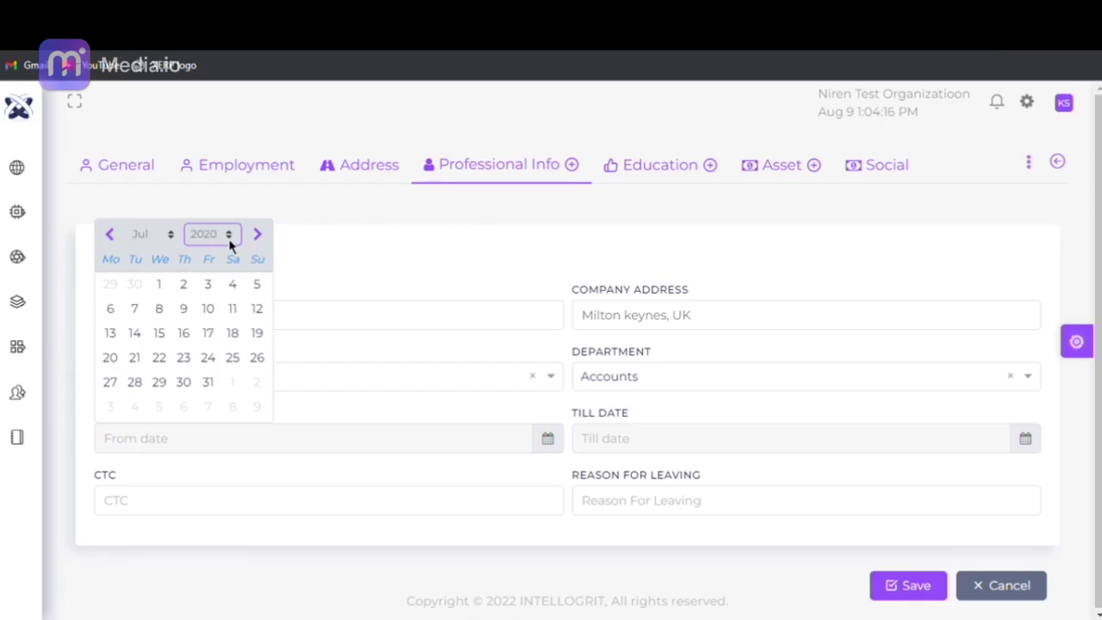
pyautogui.press('Up')
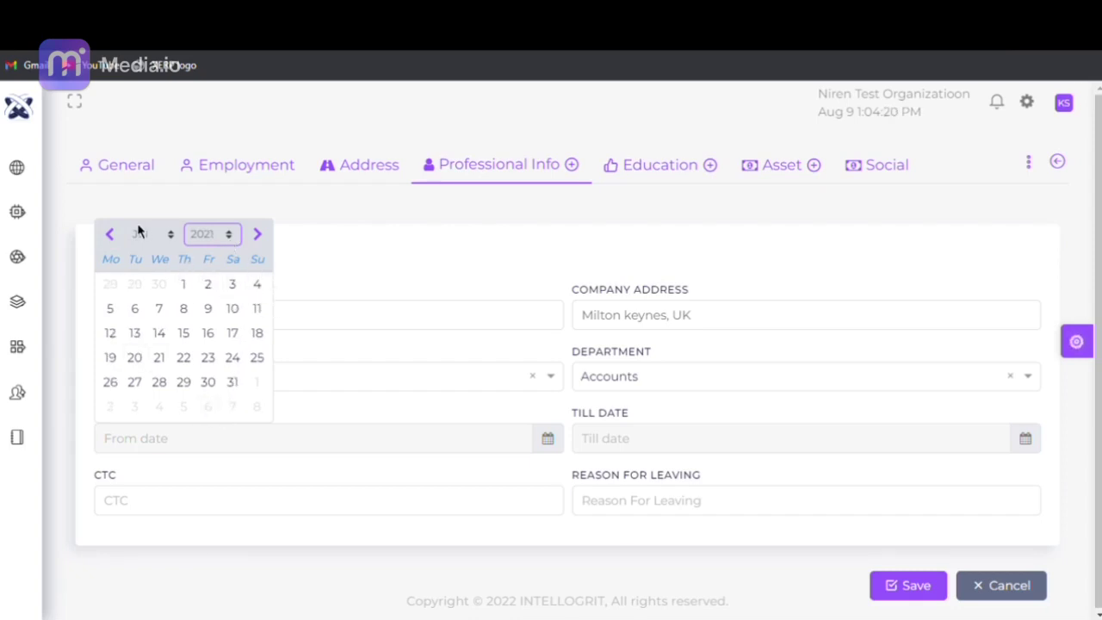
pyautogui.click(113, 240)
pyautogui.click(112, 239)
pyautogui.click(113, 240)
pyautogui.click(113, 239)
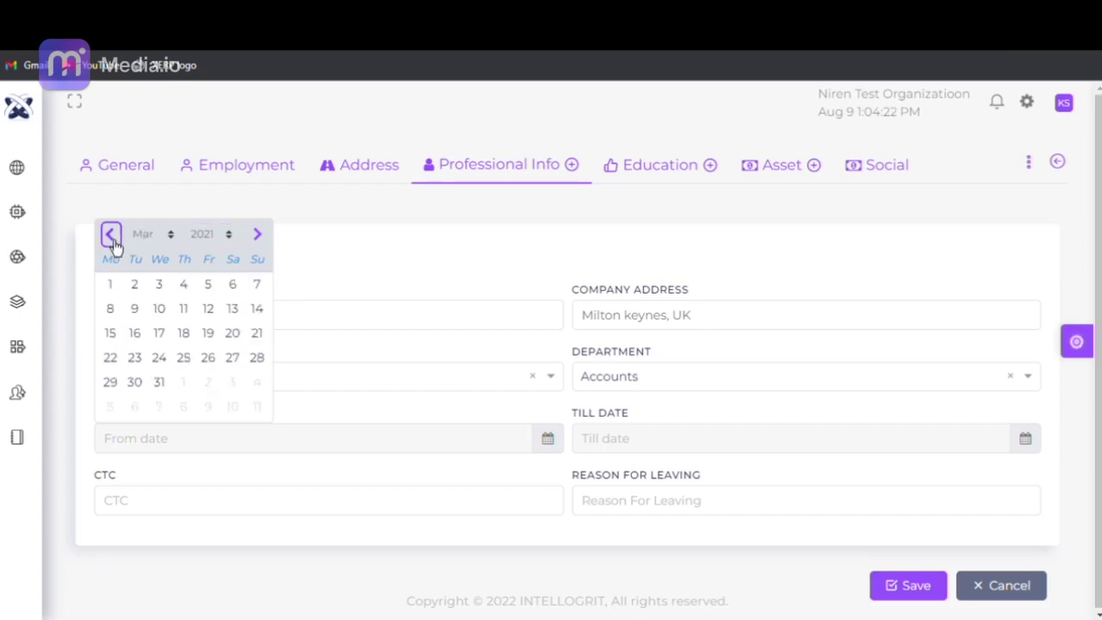
pyautogui.click(267, 245)
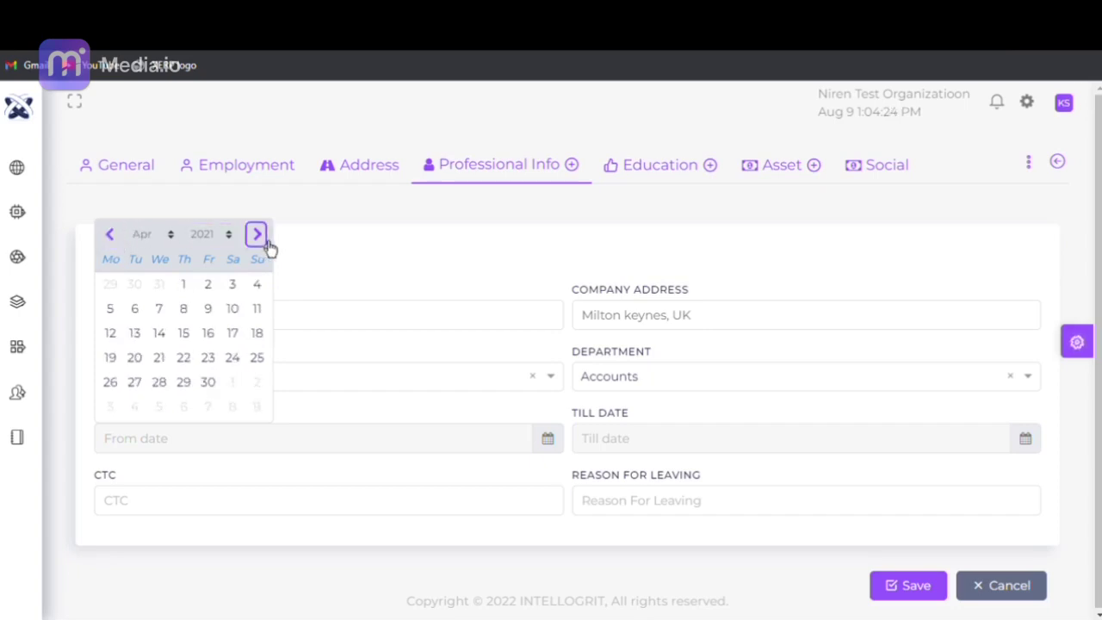
pyautogui.click(136, 313)
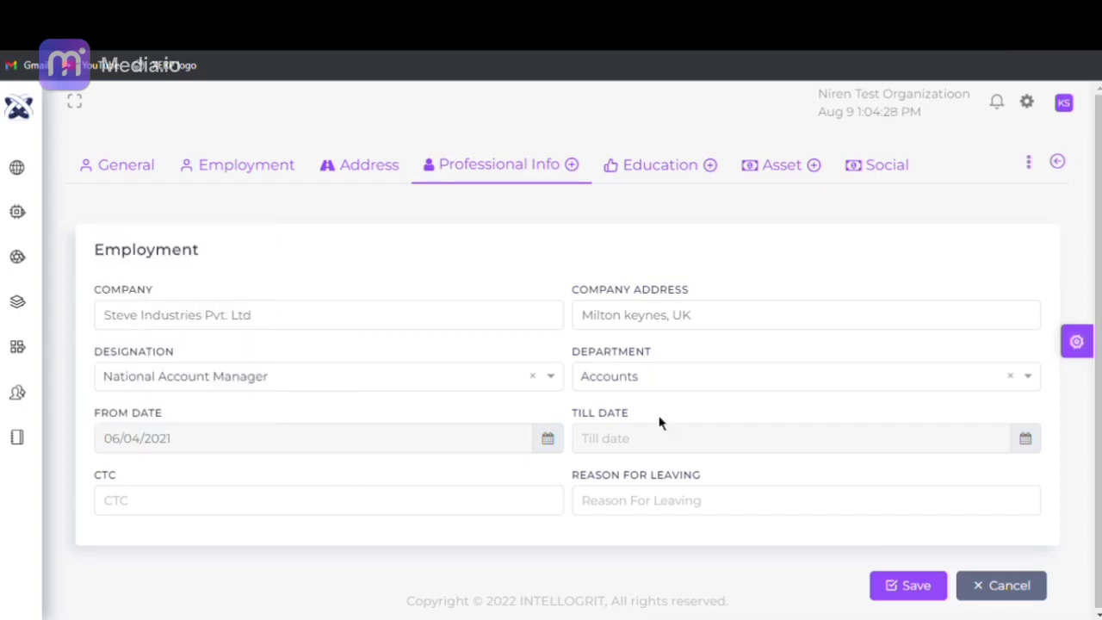
# - Complete the previous job with till date 02/07/2022, CTC 1000000 and leaving reason Salary
pyautogui.click(1038, 456)
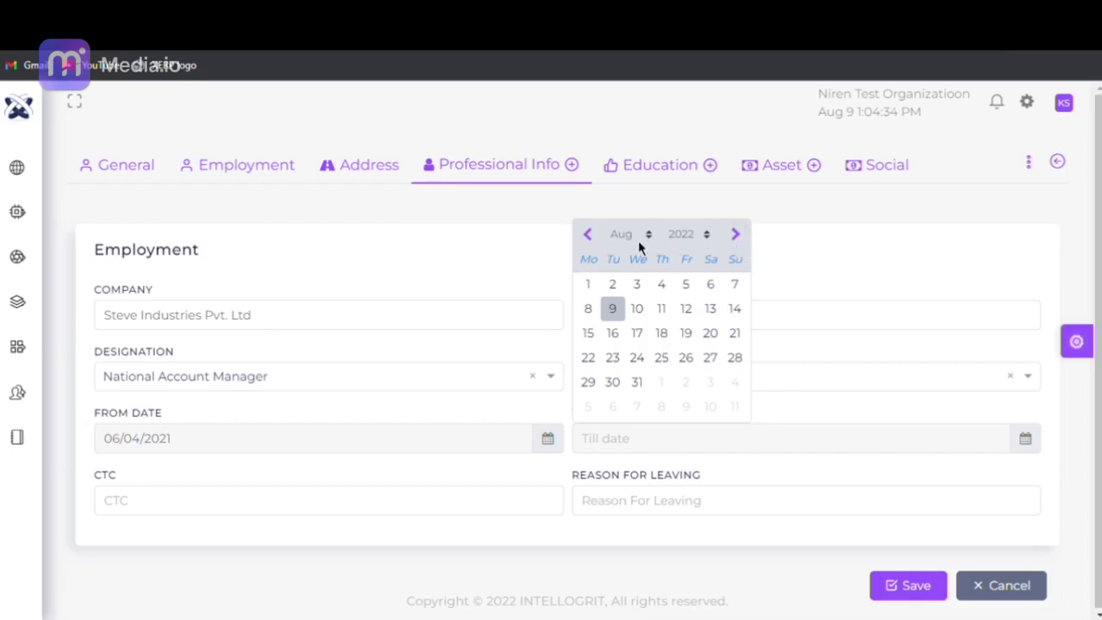
pyautogui.click(589, 235)
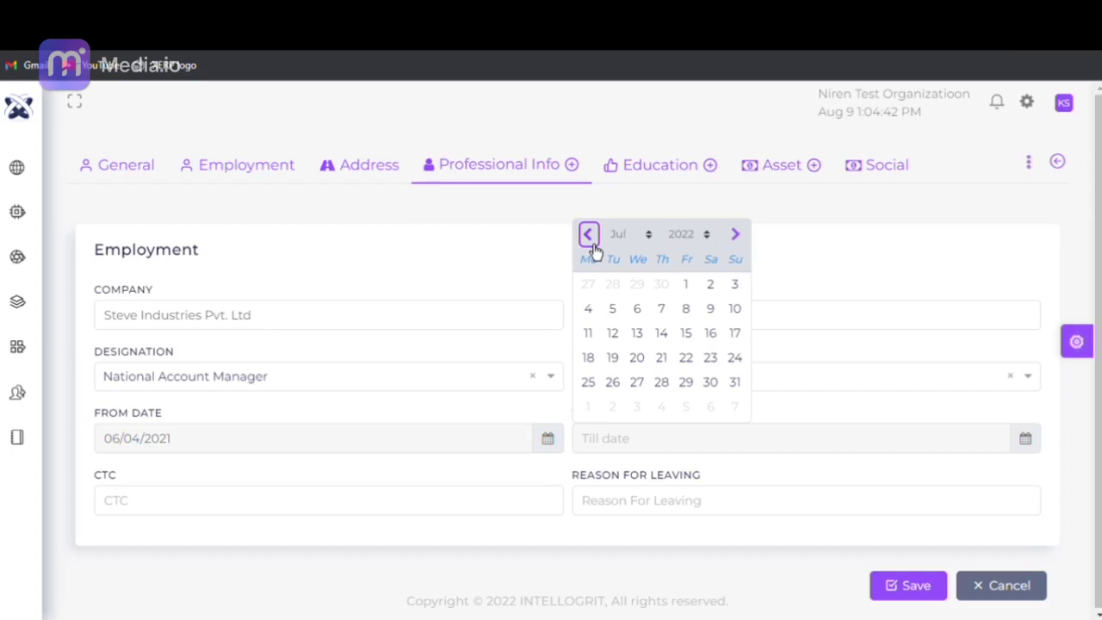
pyautogui.click(711, 286)
pyautogui.click(303, 502)
pyautogui.write('1')
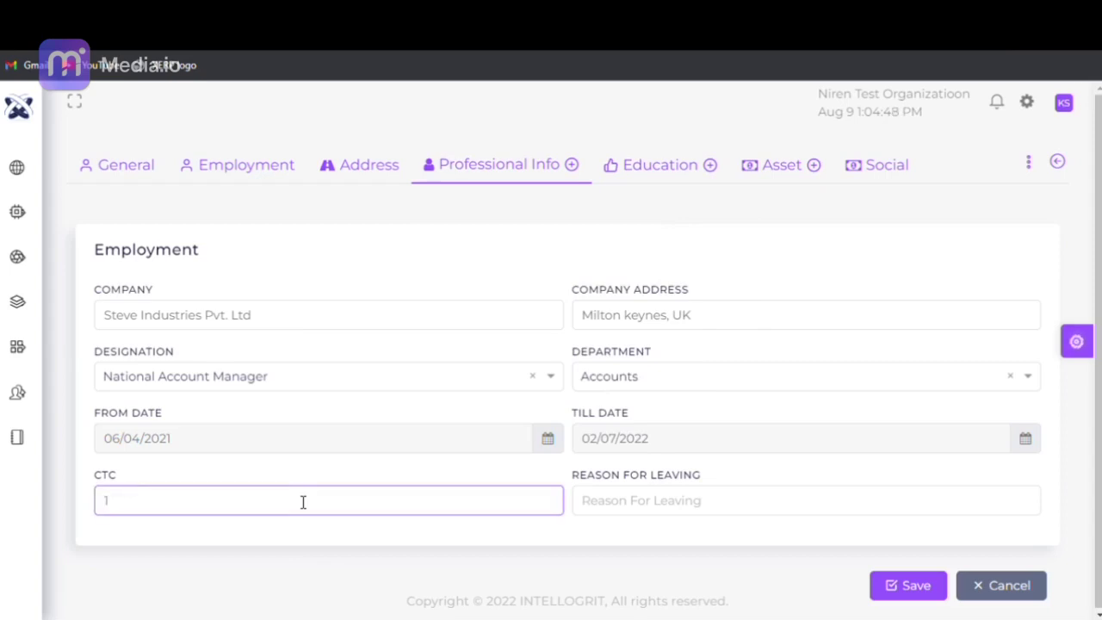
pyautogui.write('000000')
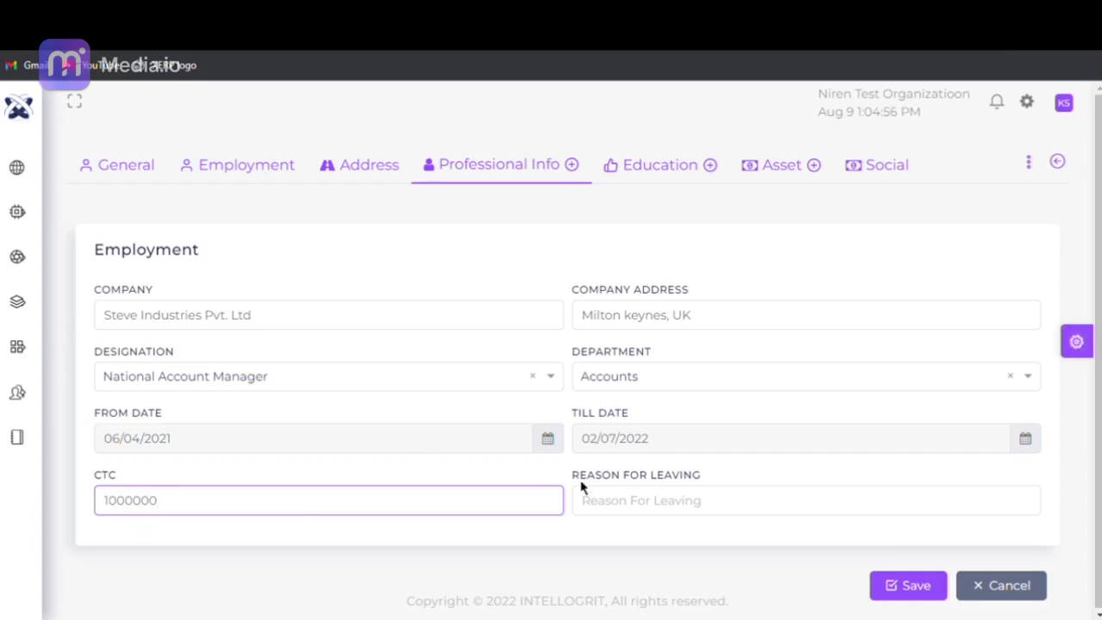
pyautogui.click(607, 500)
pyautogui.write('Salary')
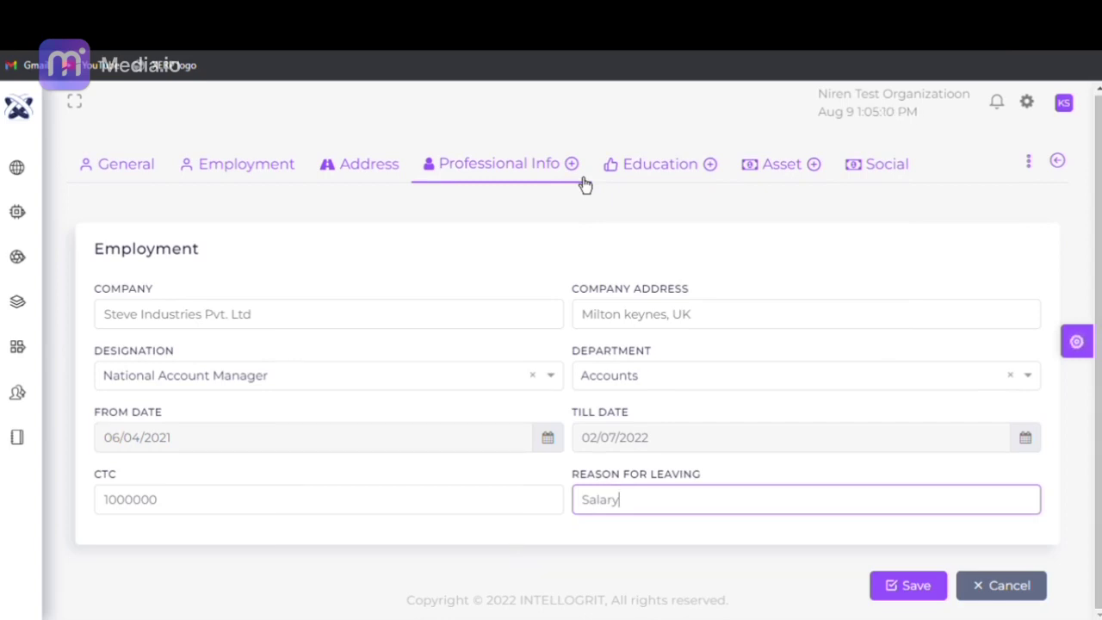
# - On the Education tab, enter institution St. Johns International School and begin correcting the grade entry
pyautogui.click(670, 184)
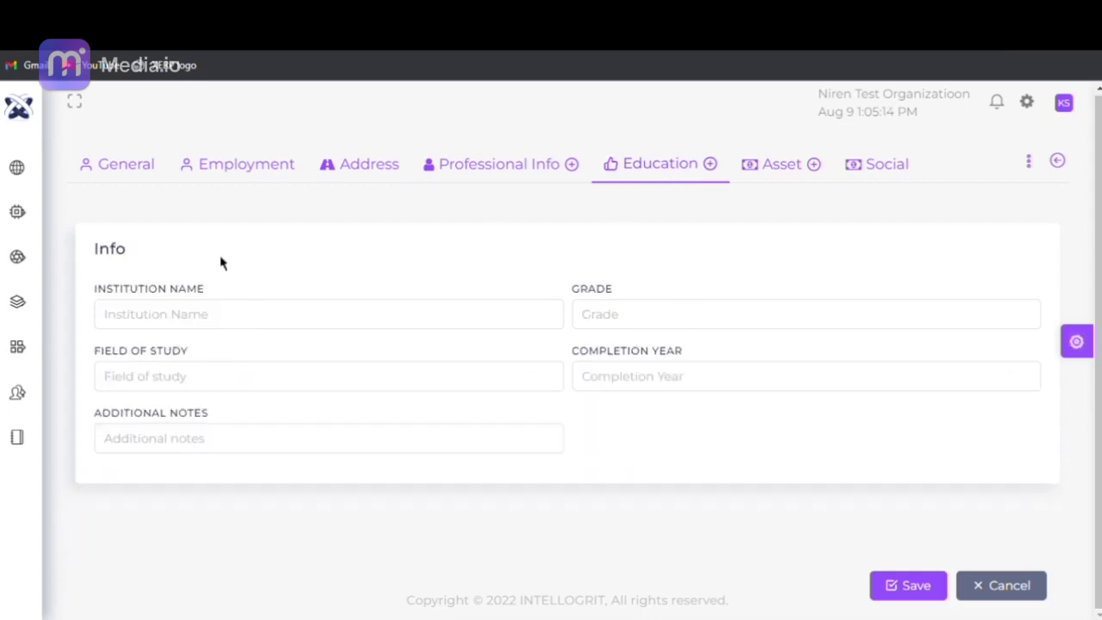
pyautogui.click(147, 315)
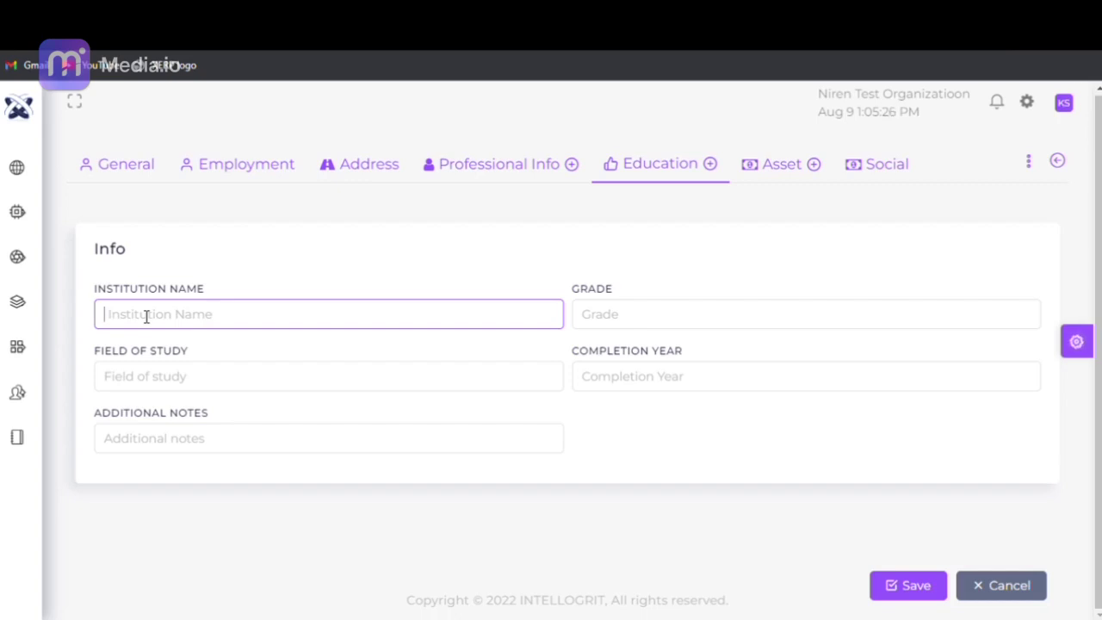
pyautogui.write('S')
pyautogui.write('t. ')
pyautogui.write('Johns')
pyautogui.write(' Inte')
pyautogui.write('rnatio')
pyautogui.write('nal Sc')
pyautogui.write('hool')
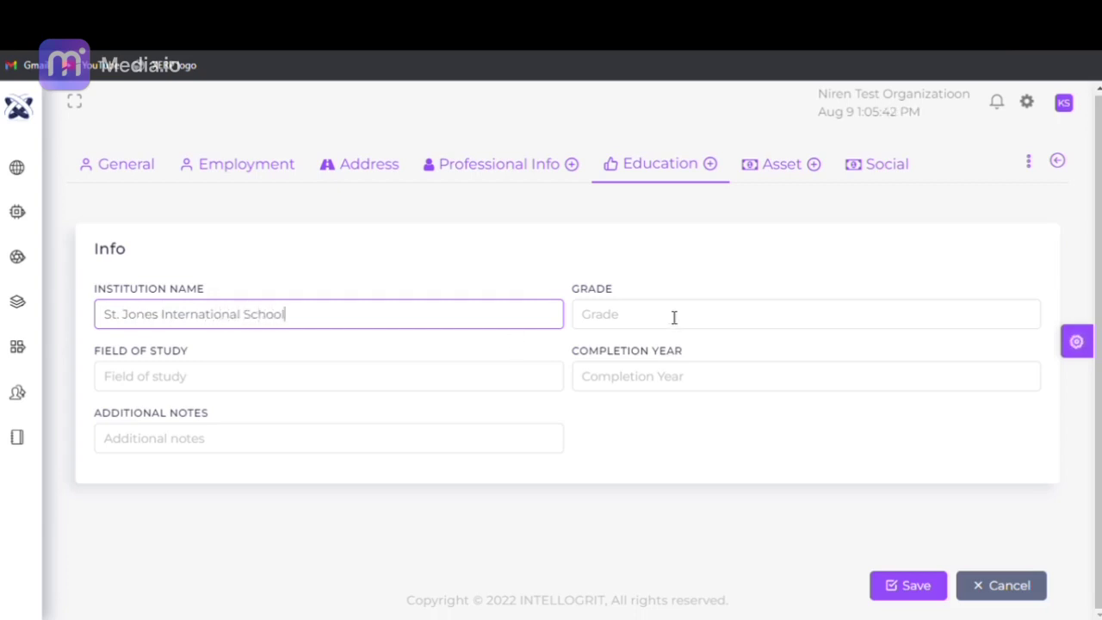
pyautogui.click(673, 318)
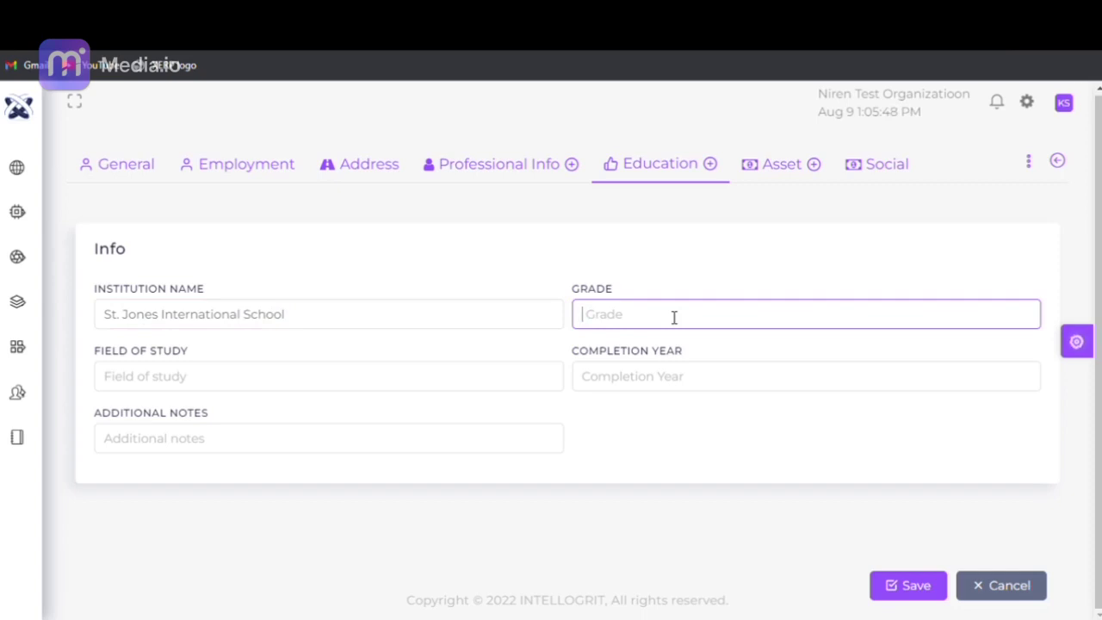
pyautogui.write('90')
pyautogui.press('BackSpace')
pyautogui.press('BackSpace')
# - Give the education entry grade A and field of study Commerce
pyautogui.write('A')
pyautogui.click(175, 389)
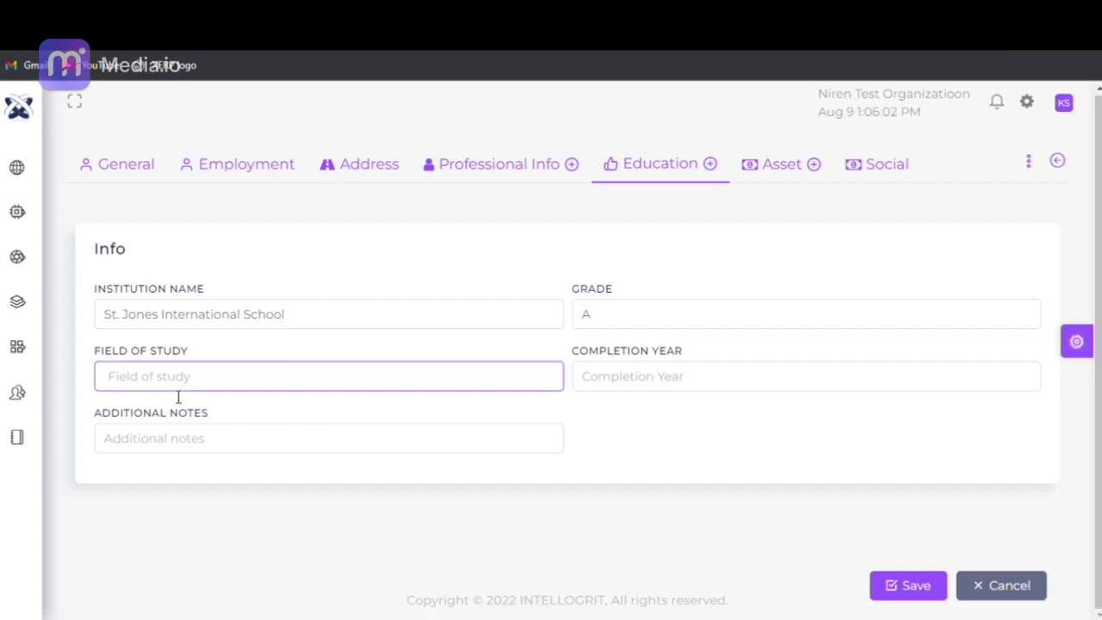
pyautogui.write('Commerce')
# - Enter 2005 as the completion year, correcting earlier 2007 and 2008 attempts
pyautogui.click(611, 365)
pyautogui.click(618, 378)
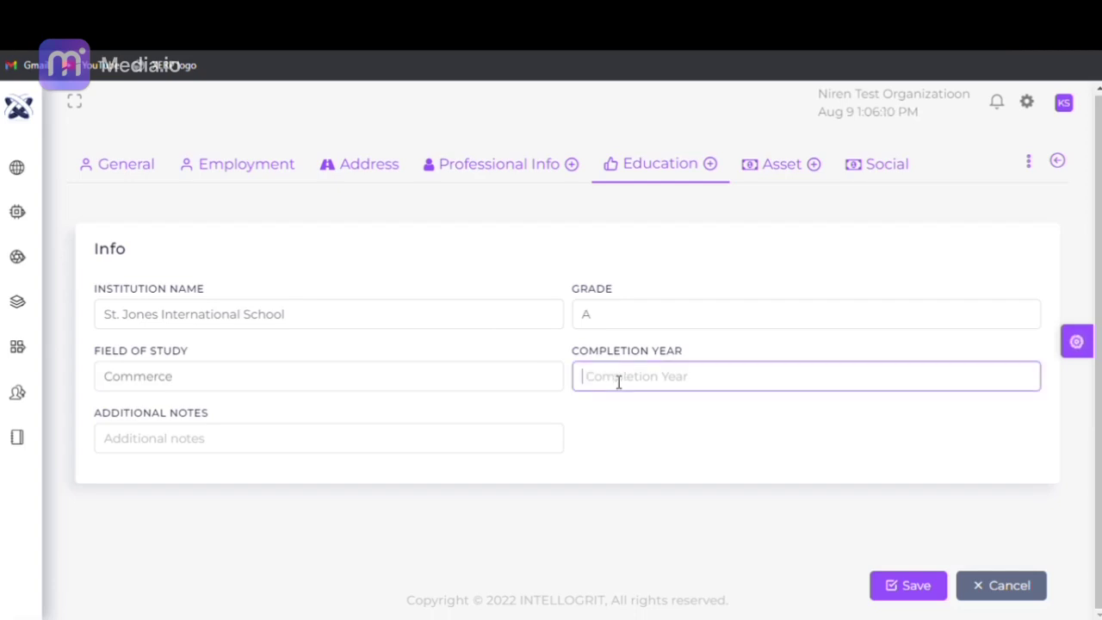
pyautogui.write('2')
pyautogui.write('00')
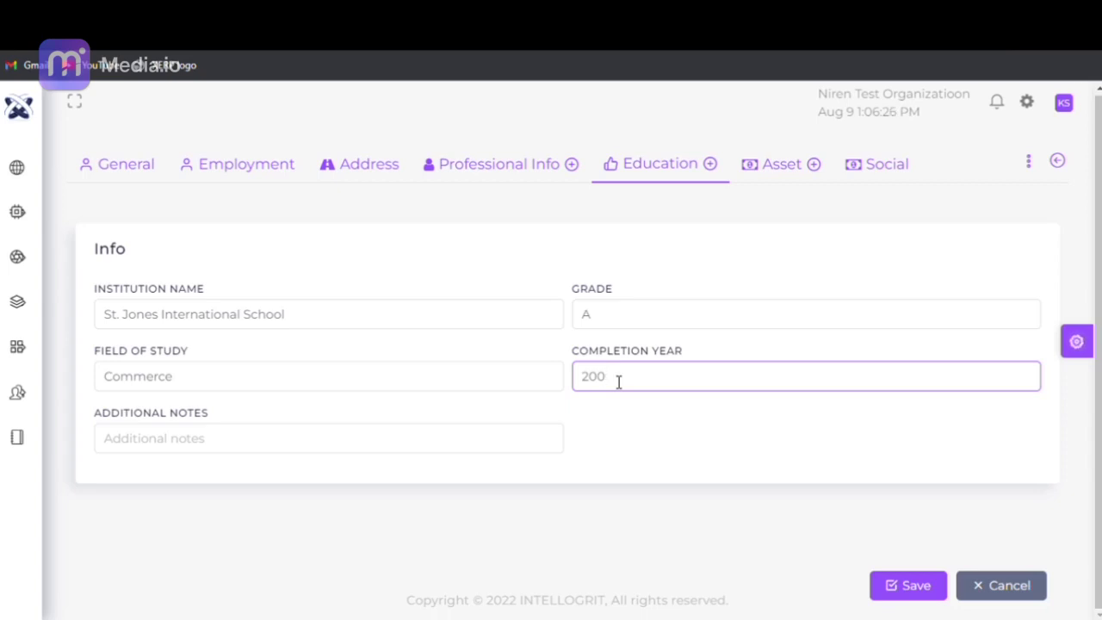
pyautogui.write('7')
pyautogui.press('BackSpace')
pyautogui.write('8')
pyautogui.press('BackSpace')
pyautogui.write('5')
pyautogui.click(283, 449)
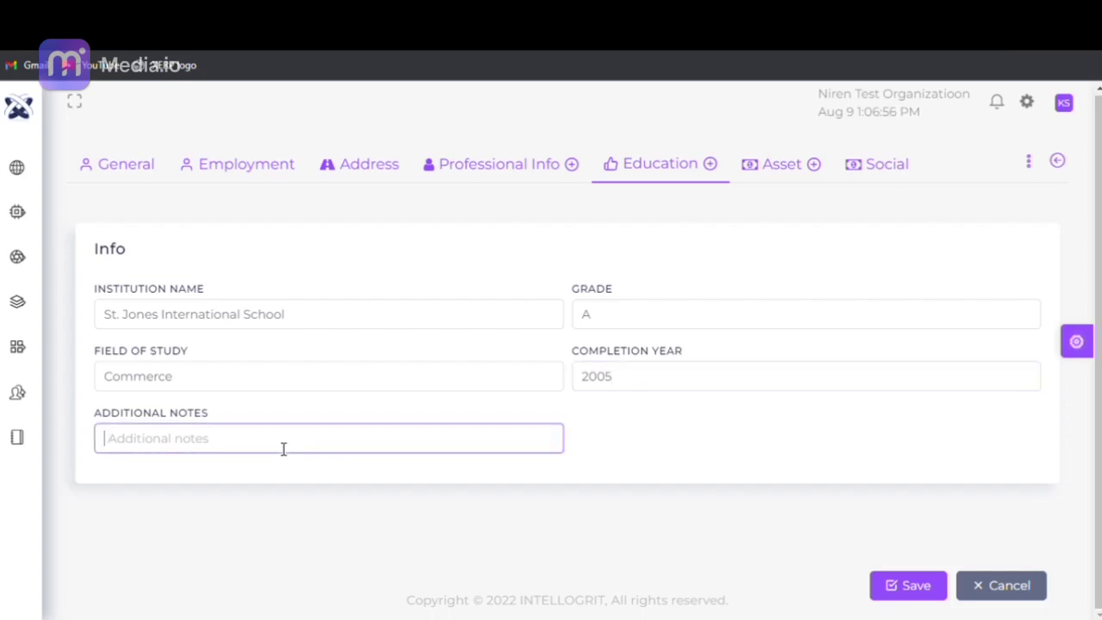
# - Add another blank education Info card with the plus icon
pyautogui.click(716, 177)
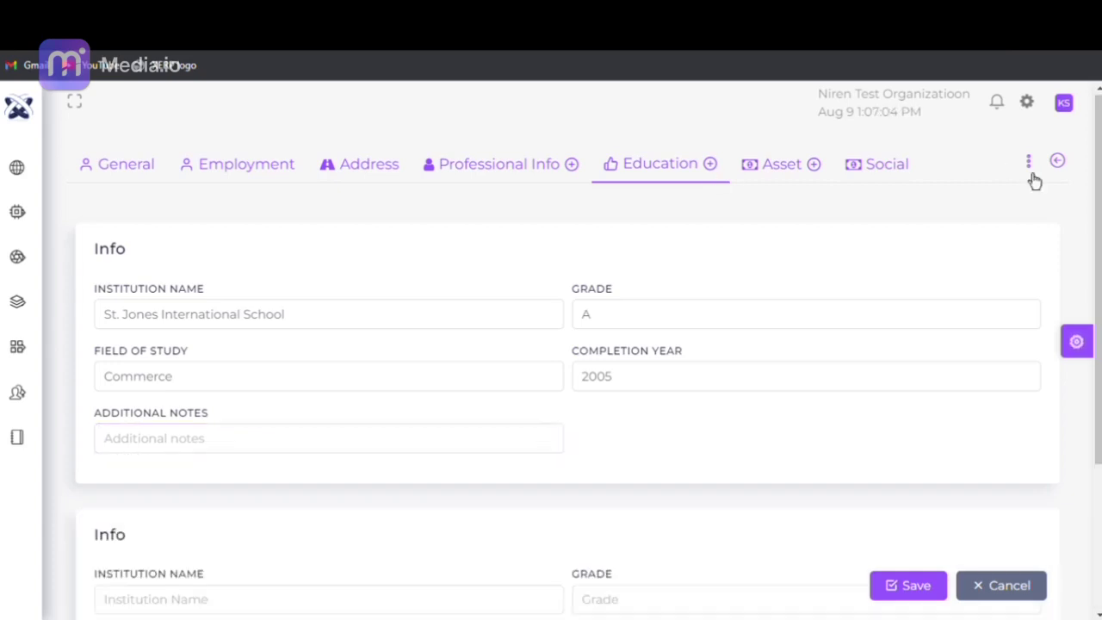
pyautogui.moveTo(1099, 168); pyautogui.dragTo(1098, 374)
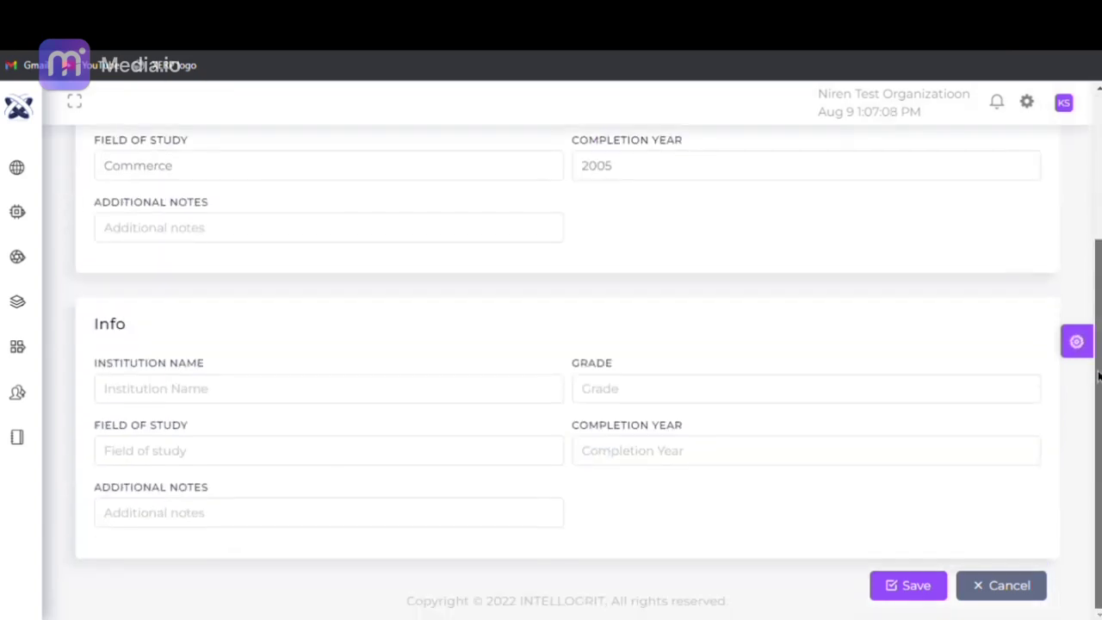
pyautogui.scroll(3, 1098, 374)
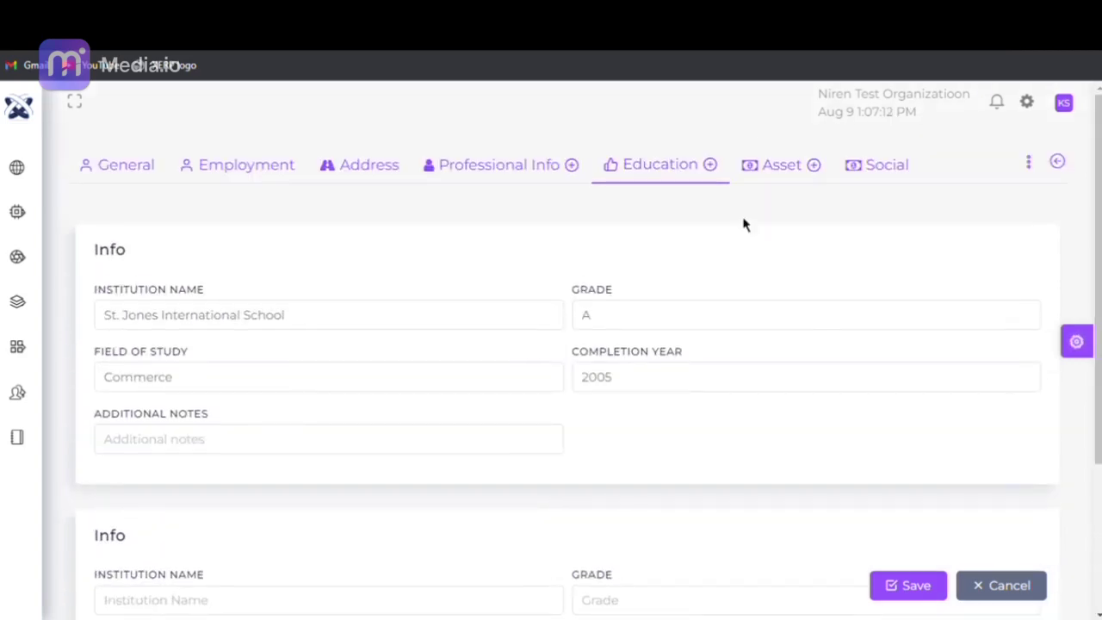
pyautogui.click(791, 176)
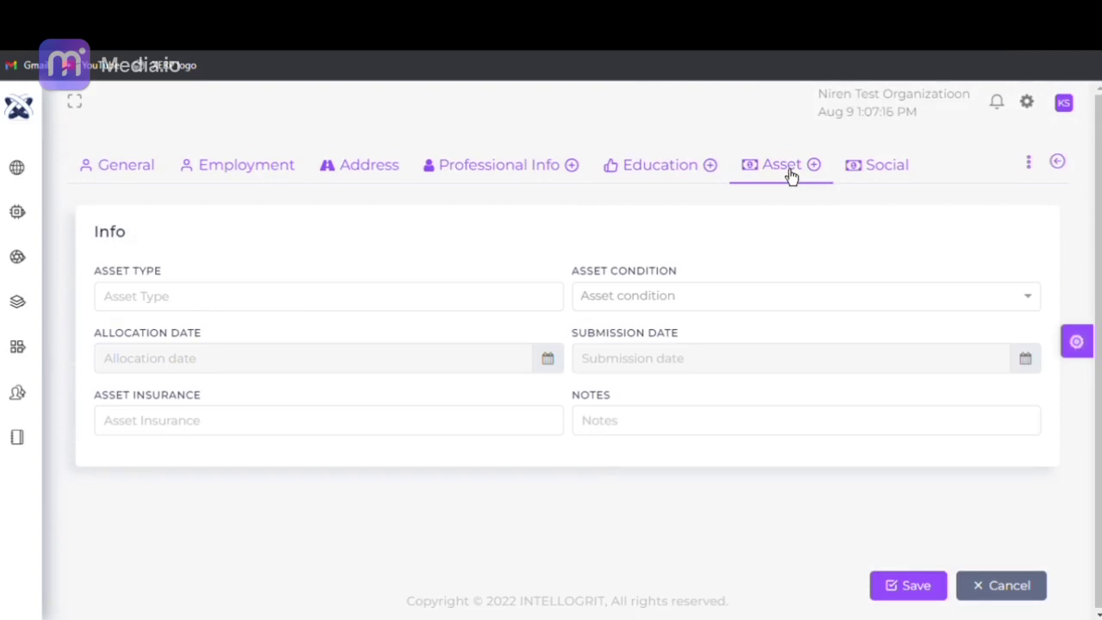
# - Record the asset type as Laptop with condition New
pyautogui.click(291, 305)
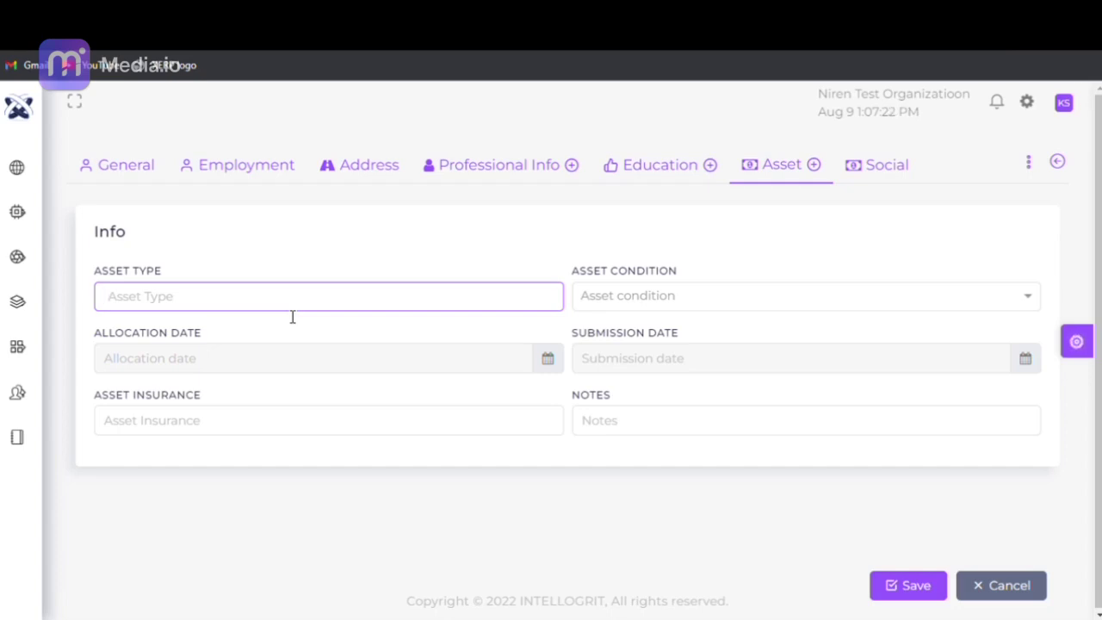
pyautogui.write('Lapt')
pyautogui.write('p')
pyautogui.click(613, 297)
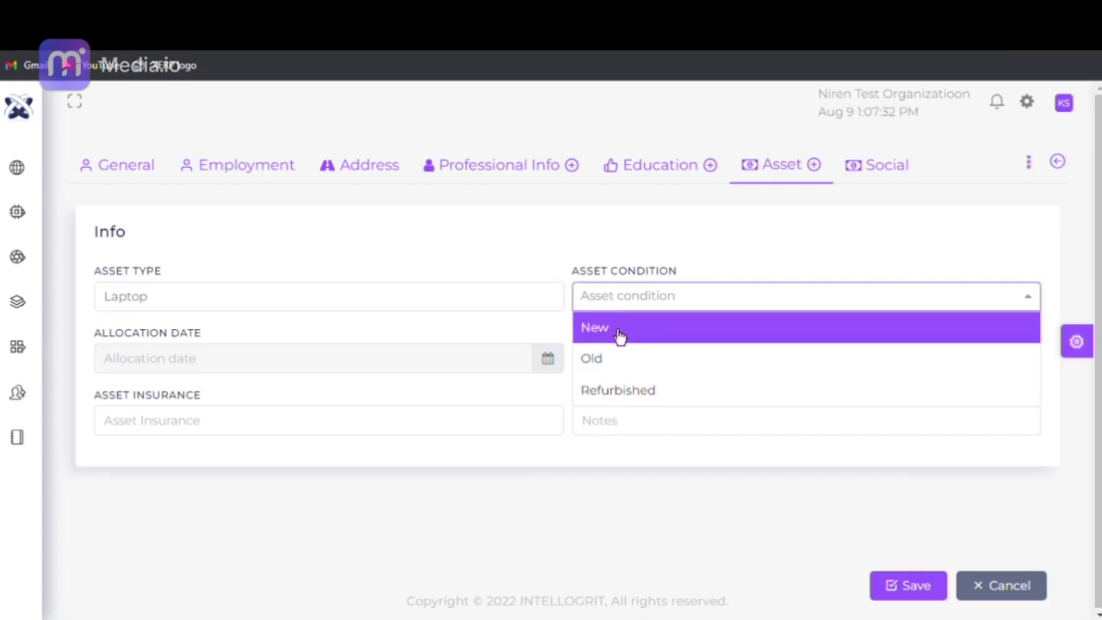
pyautogui.click(618, 335)
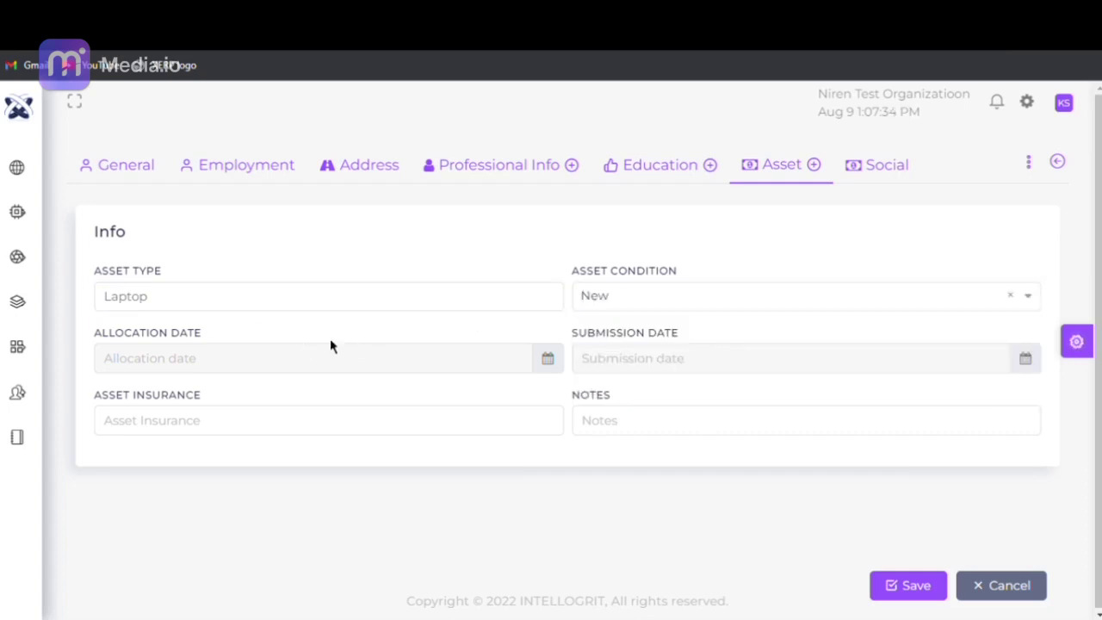
# - Set allocation date 07/07/2022, leaving submission date, insurance and notes blank
pyautogui.click(544, 359)
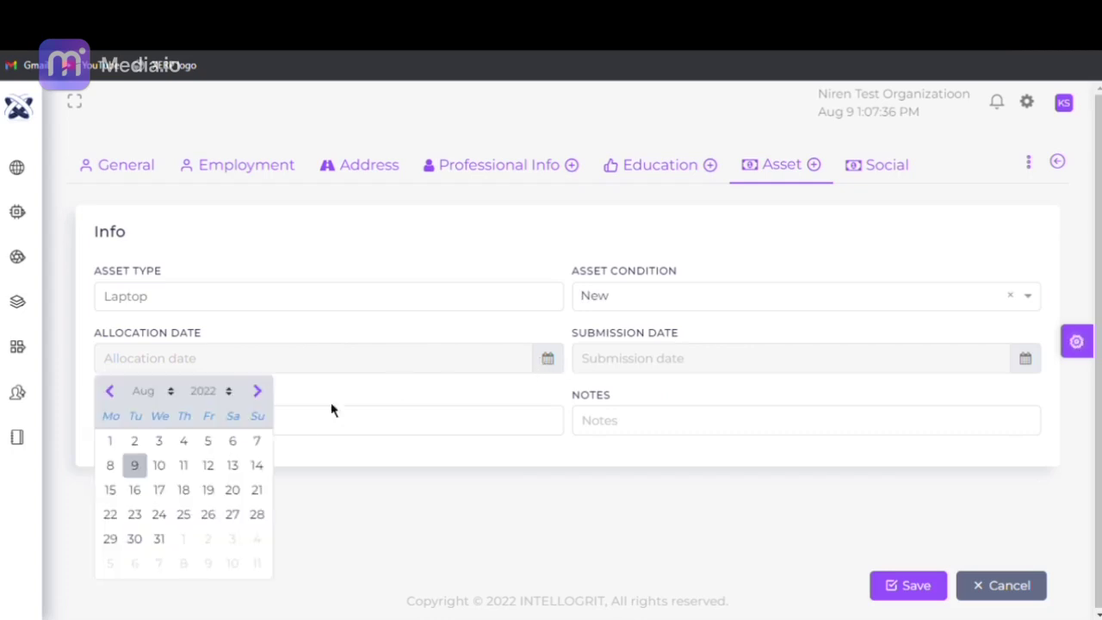
pyautogui.click(111, 395)
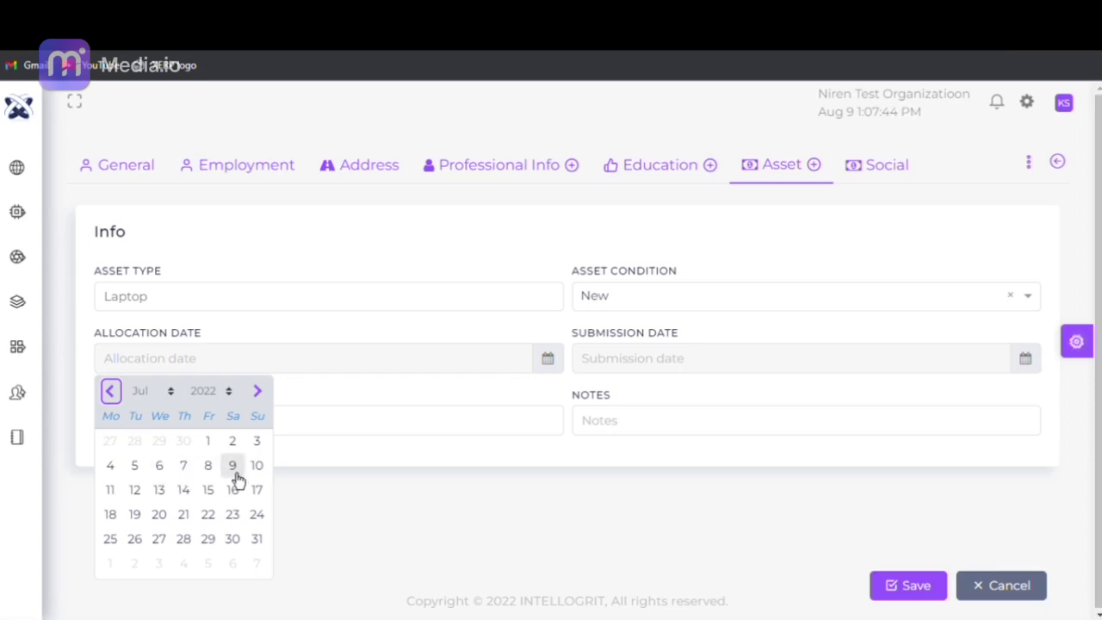
pyautogui.click(183, 466)
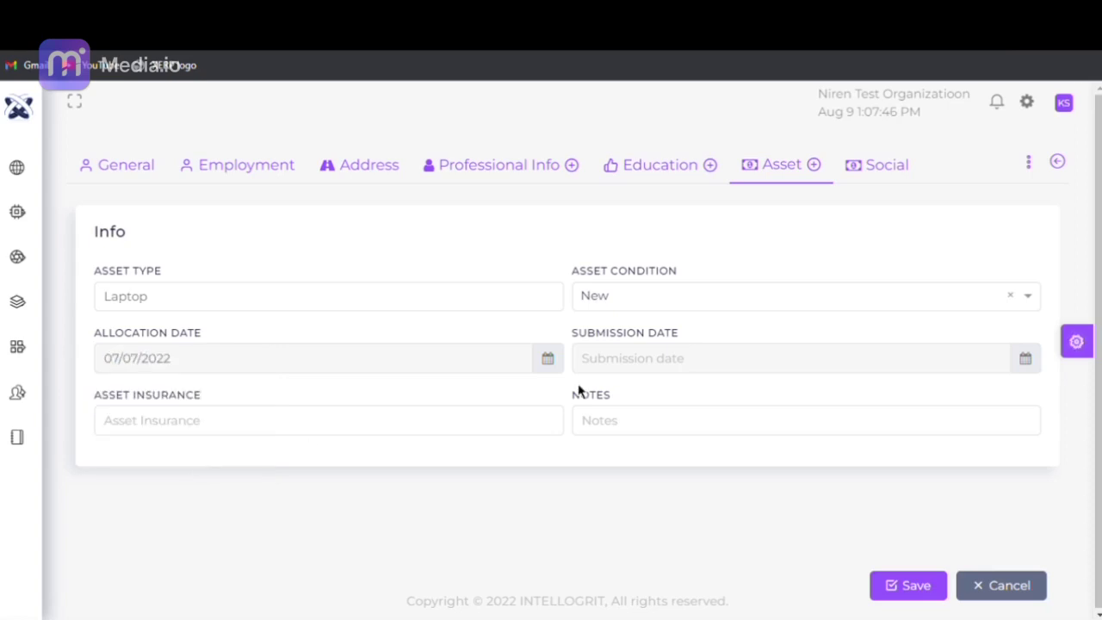
pyautogui.click(1036, 374)
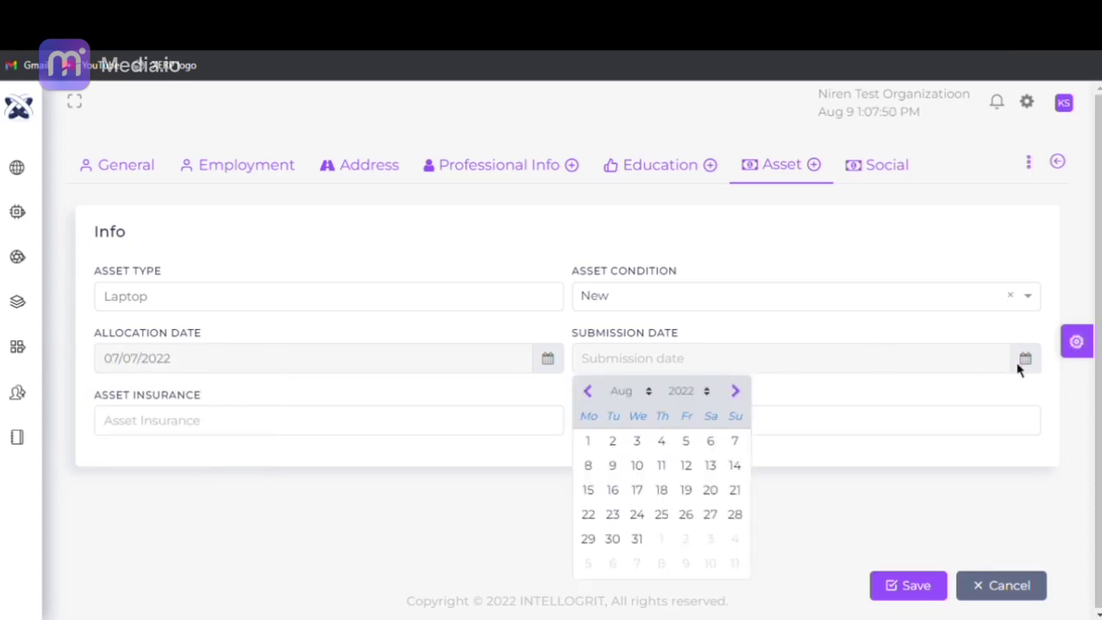
pyautogui.click(1023, 362)
pyautogui.click(263, 430)
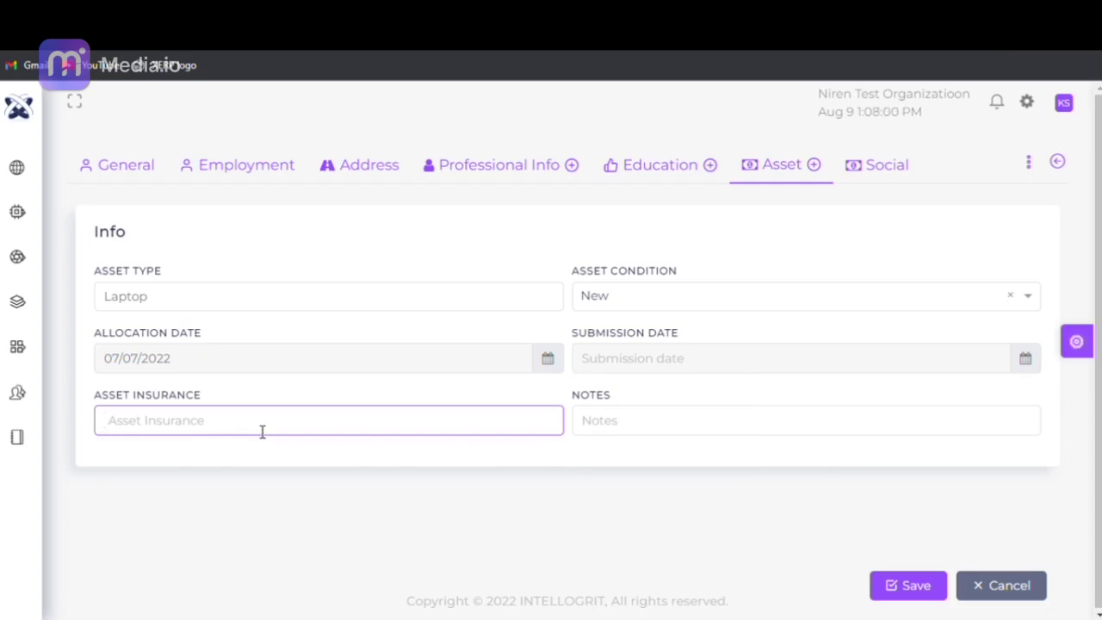
pyautogui.click(608, 428)
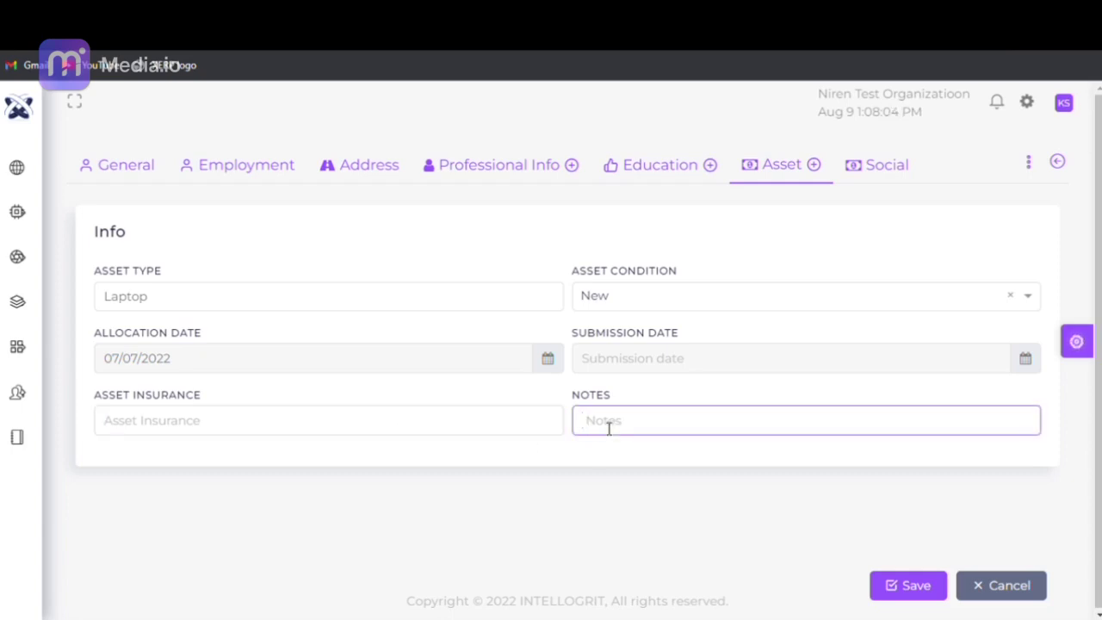
pyautogui.click(929, 264)
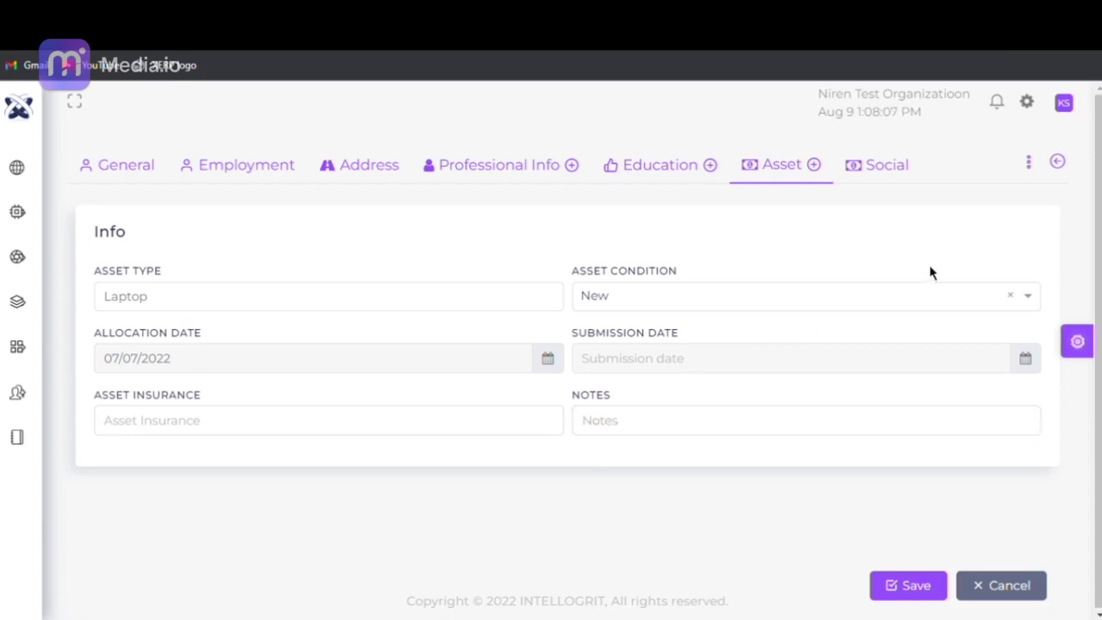
# - Leave Facebook, Twitter and LinkedIn ids blank, save the resource and confirm the dialog
pyautogui.click(902, 182)
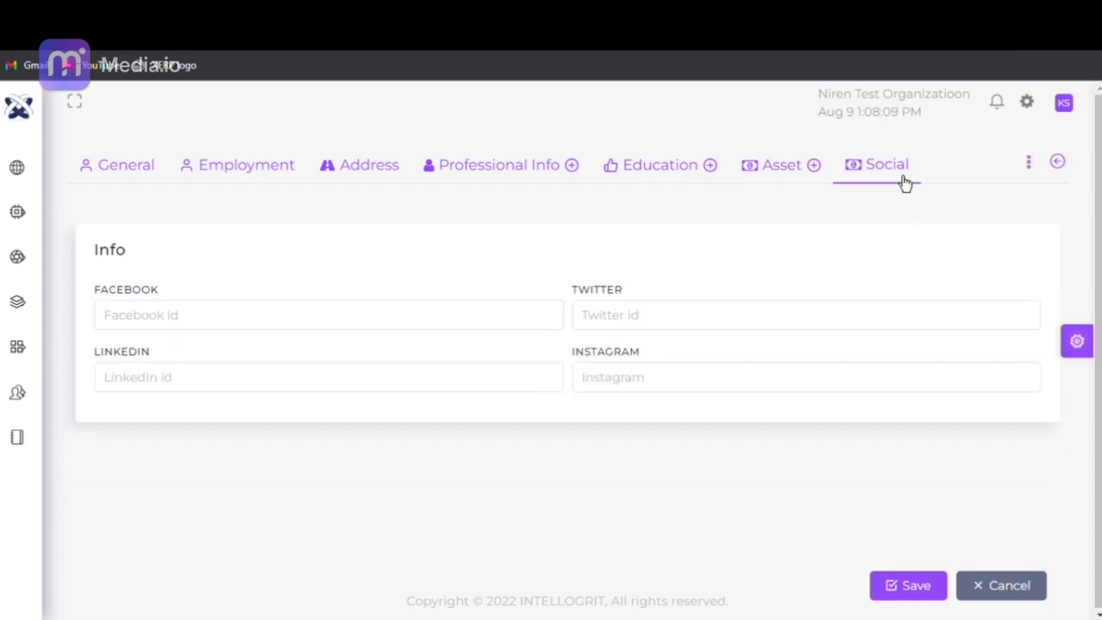
pyautogui.click(360, 324)
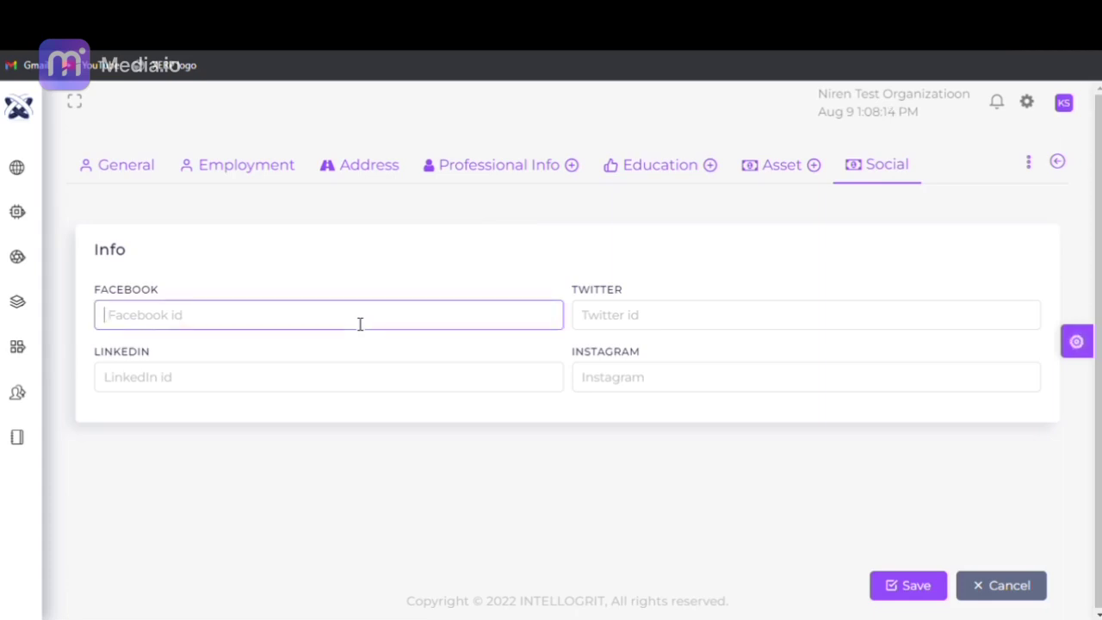
pyautogui.click(644, 319)
pyautogui.click(376, 381)
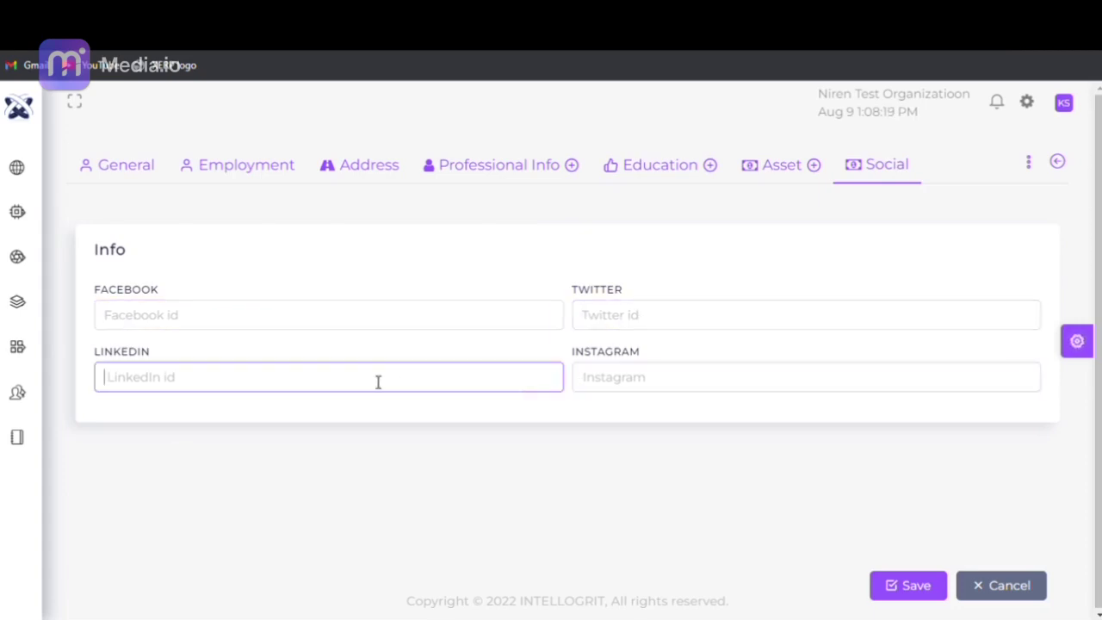
pyautogui.click(901, 587)
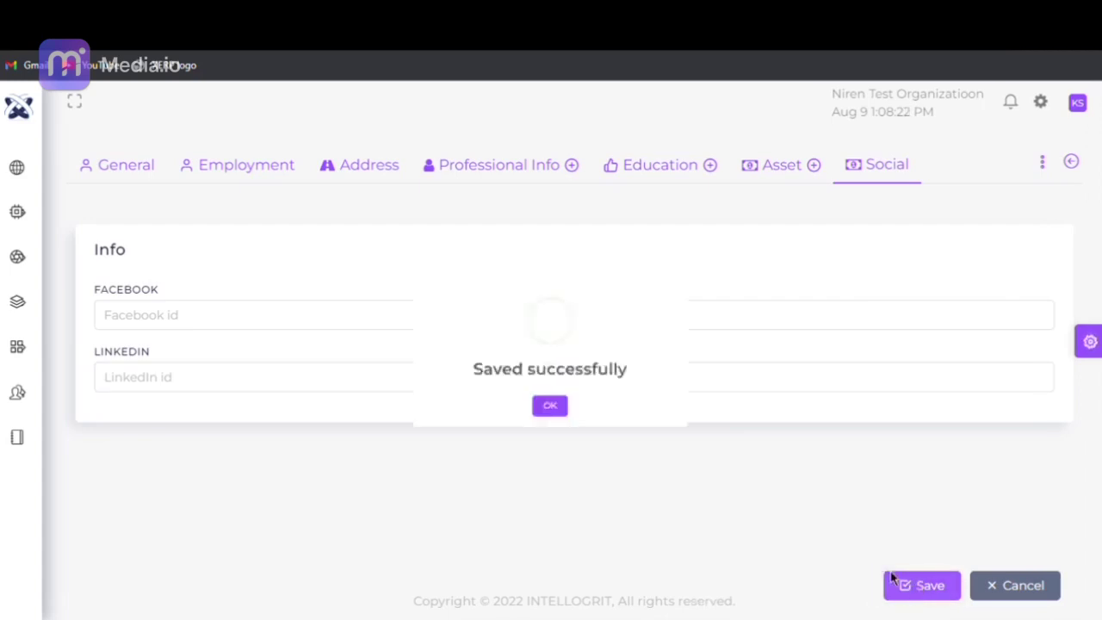
pyautogui.click(555, 438)
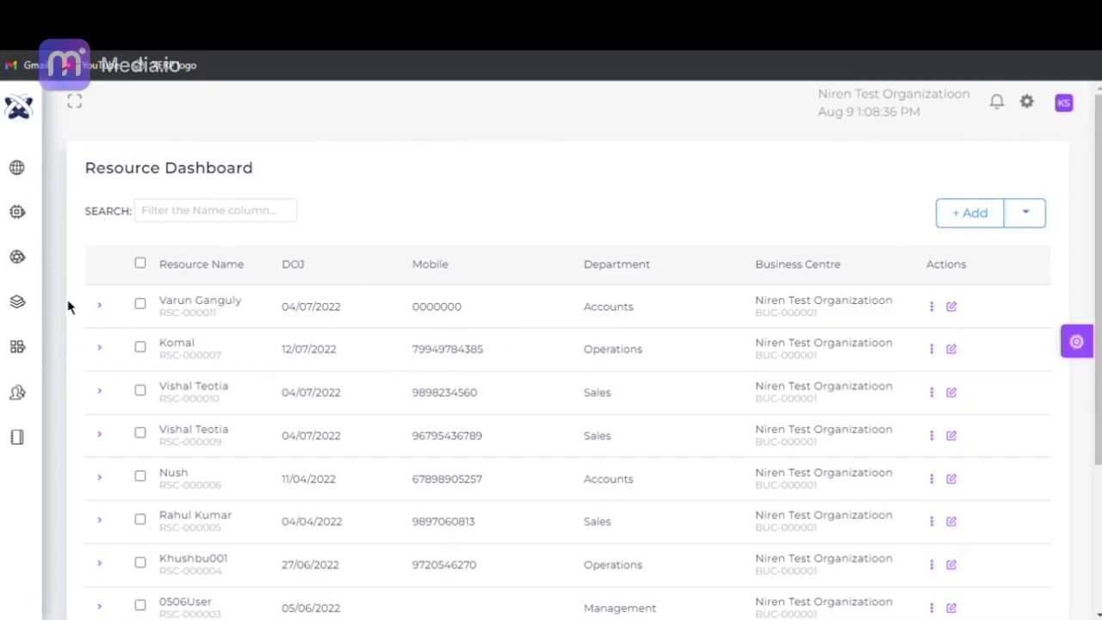
# - Go to People > Time Tracker and scroll to the bottom of the resource list
pyautogui.moveTo(16, 344)
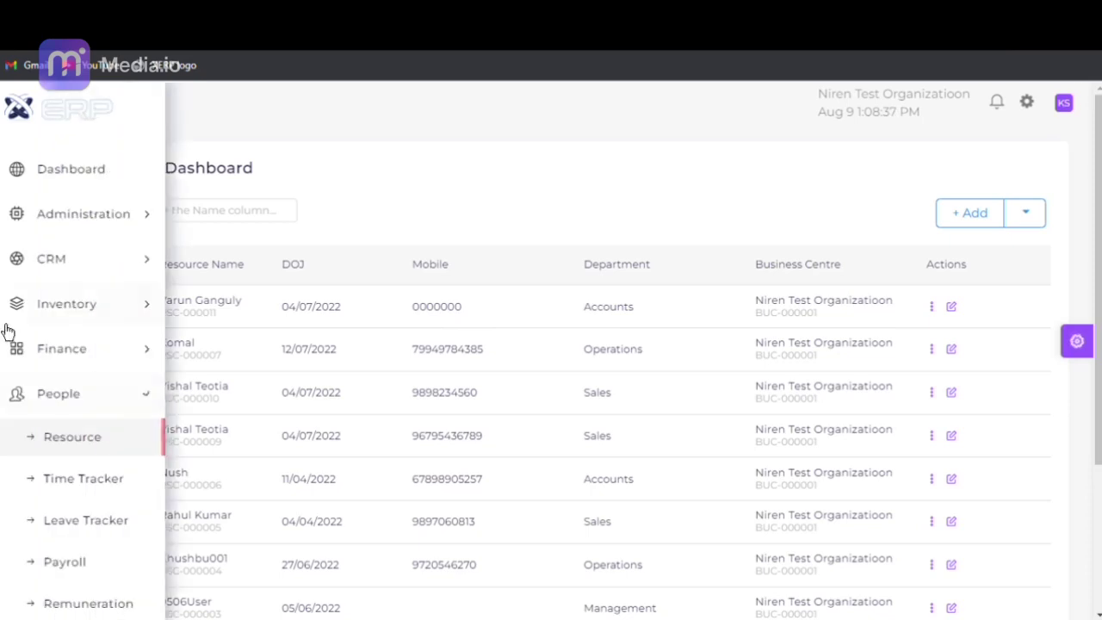
pyautogui.click(67, 479)
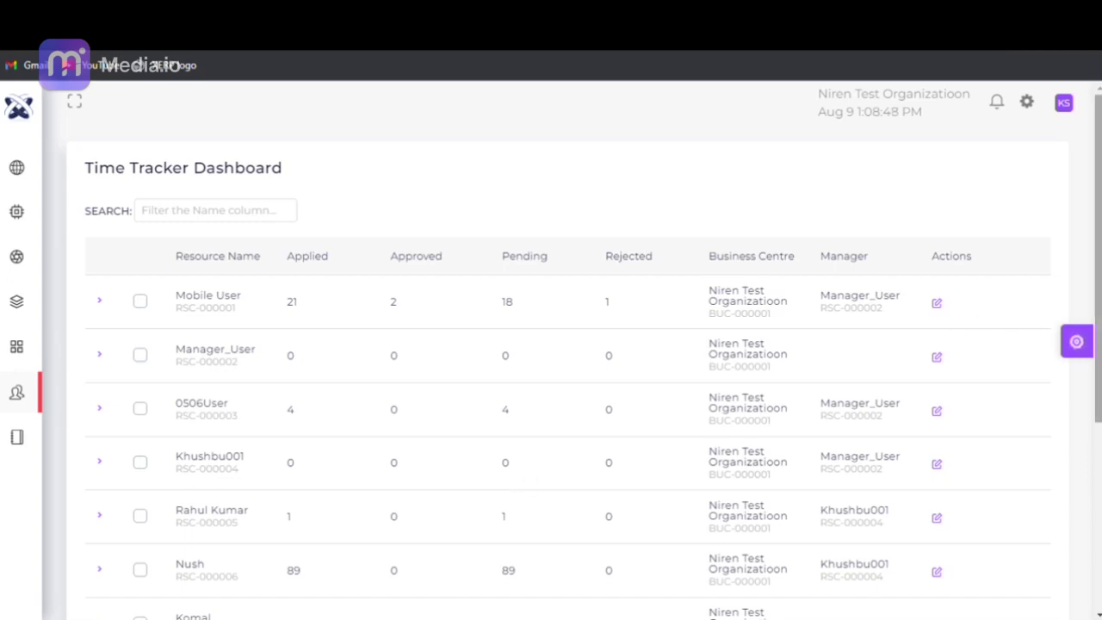
pyautogui.moveTo(1097, 301); pyautogui.dragTo(1093, 479)
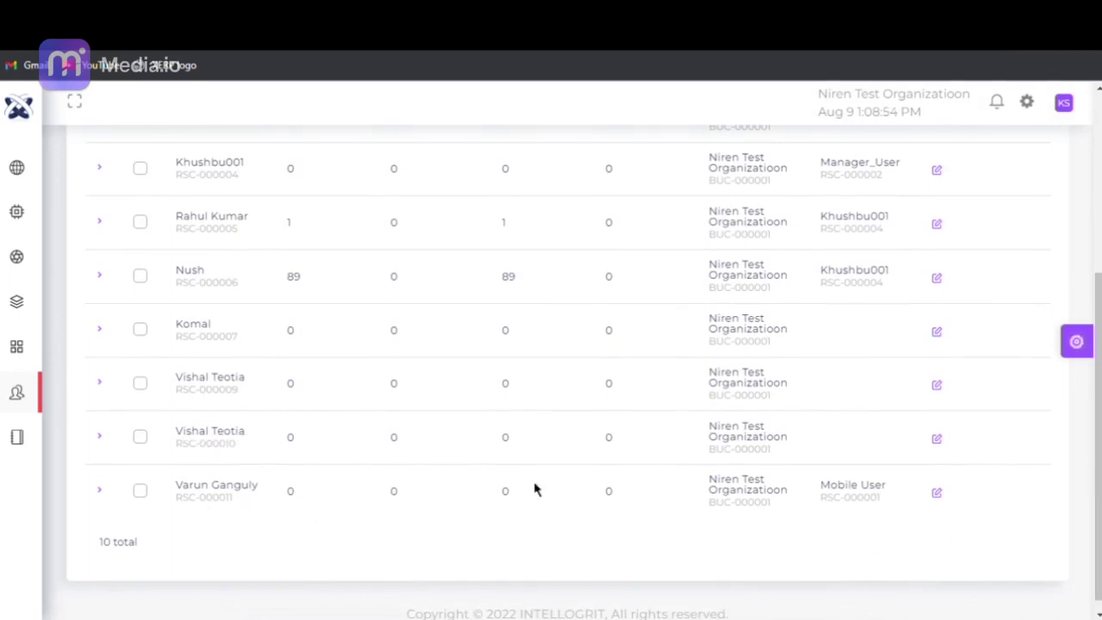
# - Edit RSC-000011's time entry with module Account and account Steve Industries Pvt. Ltd
pyautogui.click(942, 507)
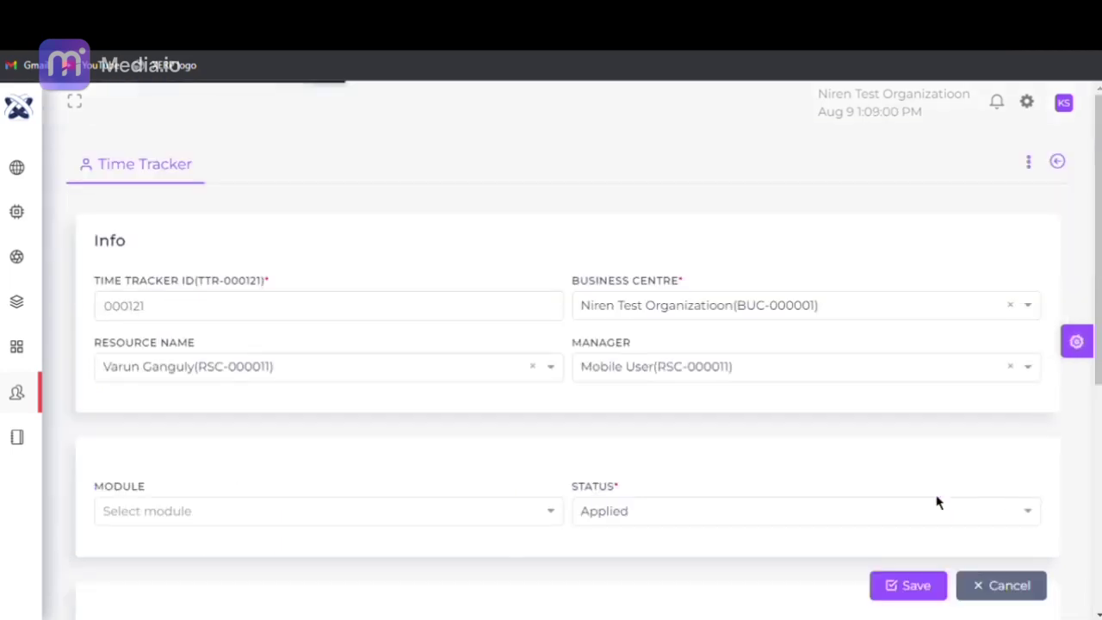
pyautogui.scroll(-3, 221, 399)
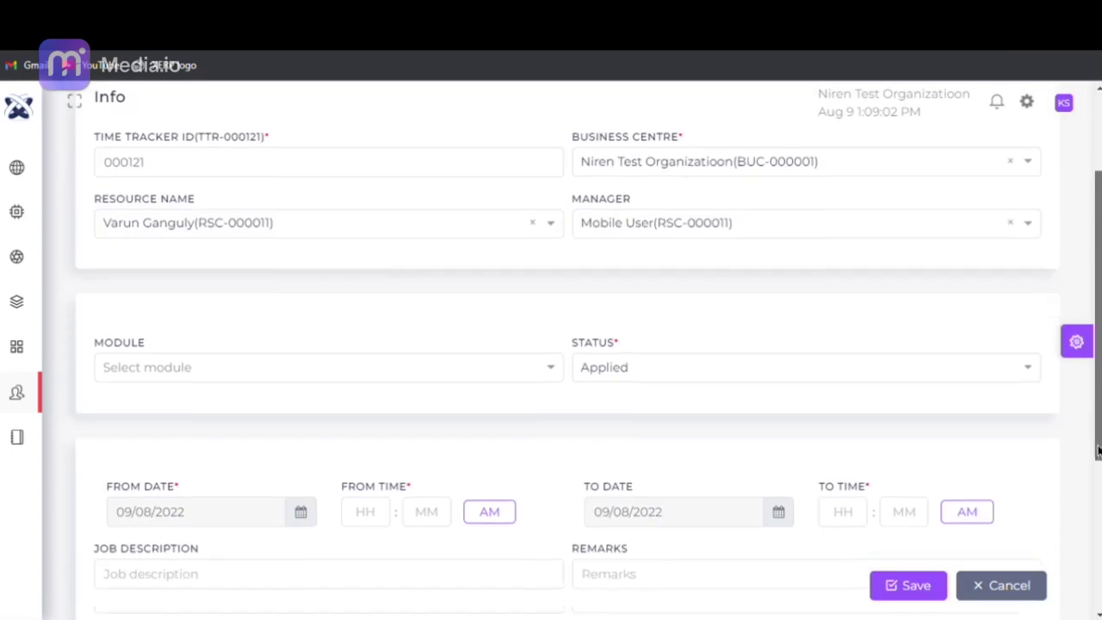
pyautogui.click(146, 340)
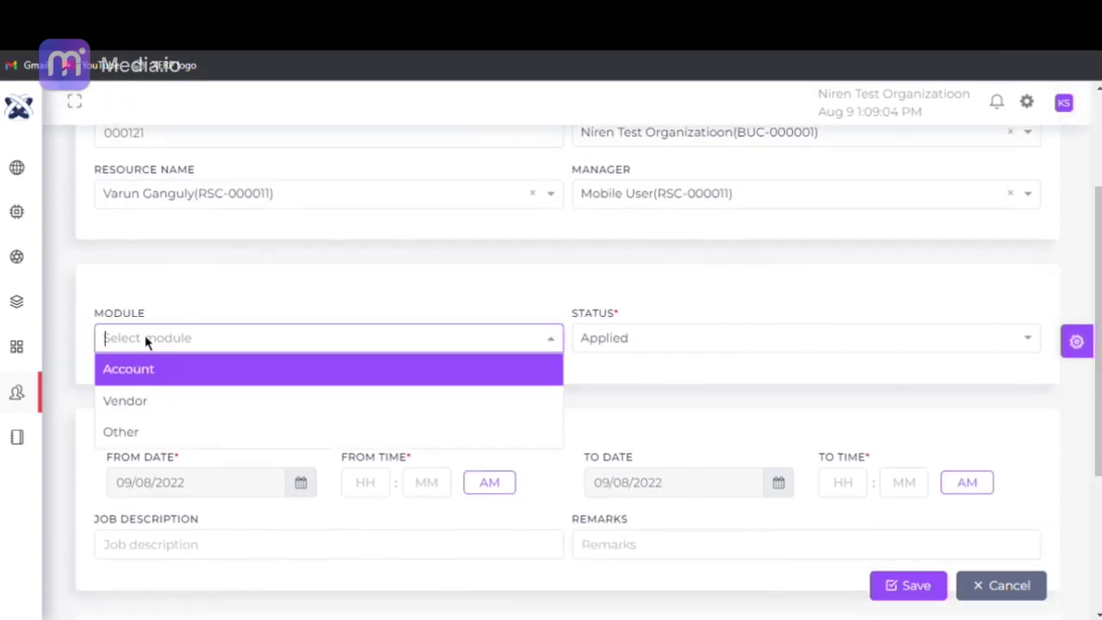
pyautogui.click(151, 370)
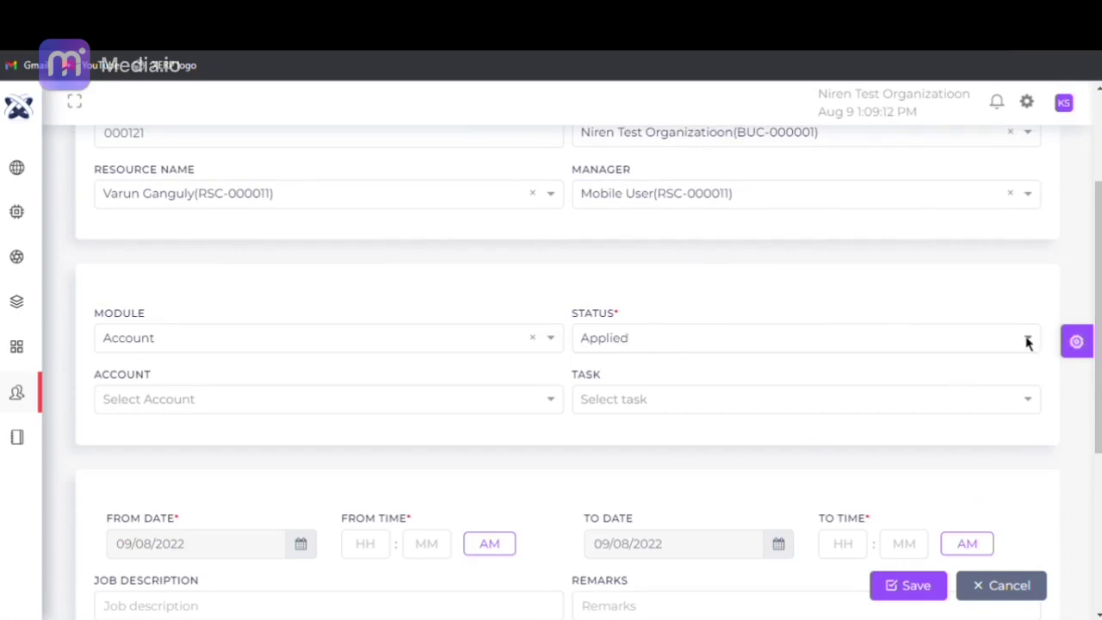
pyautogui.click(371, 403)
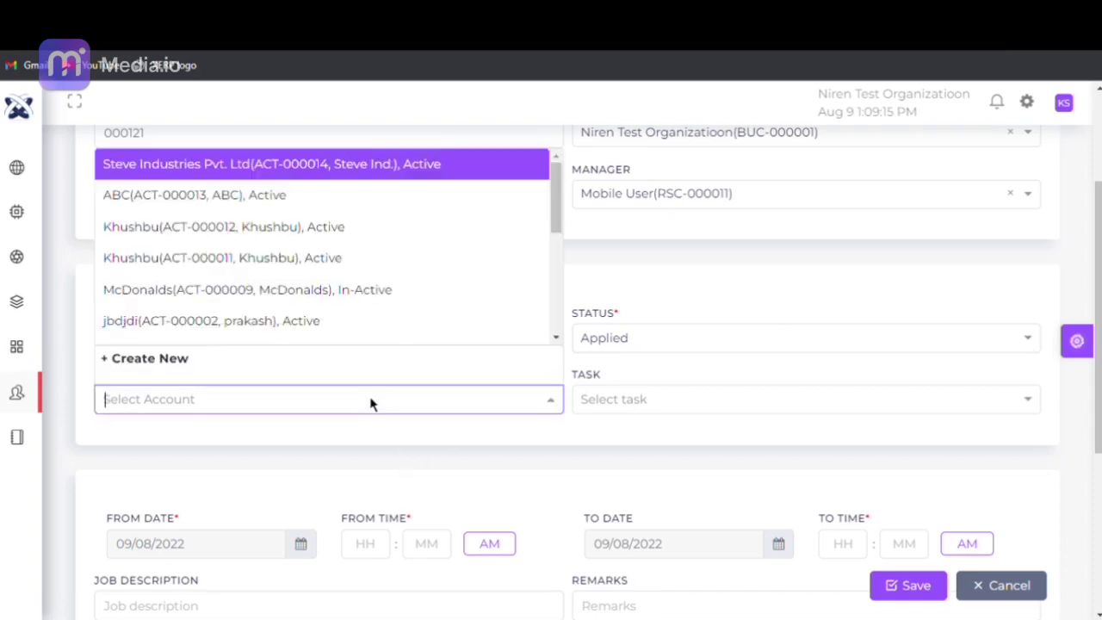
pyautogui.click(350, 176)
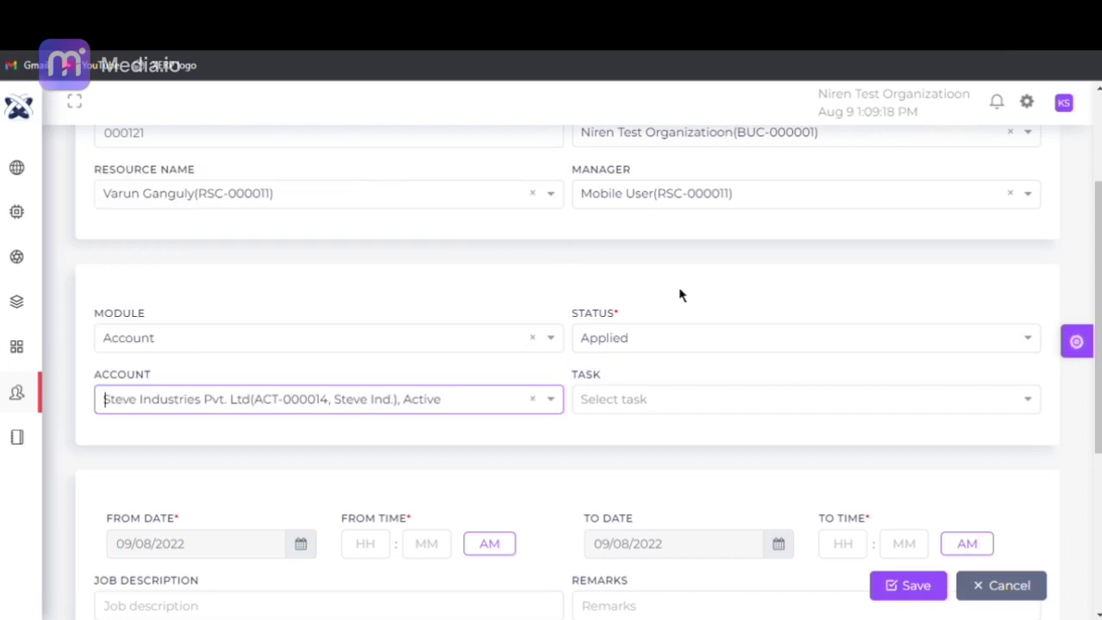
pyautogui.click(683, 399)
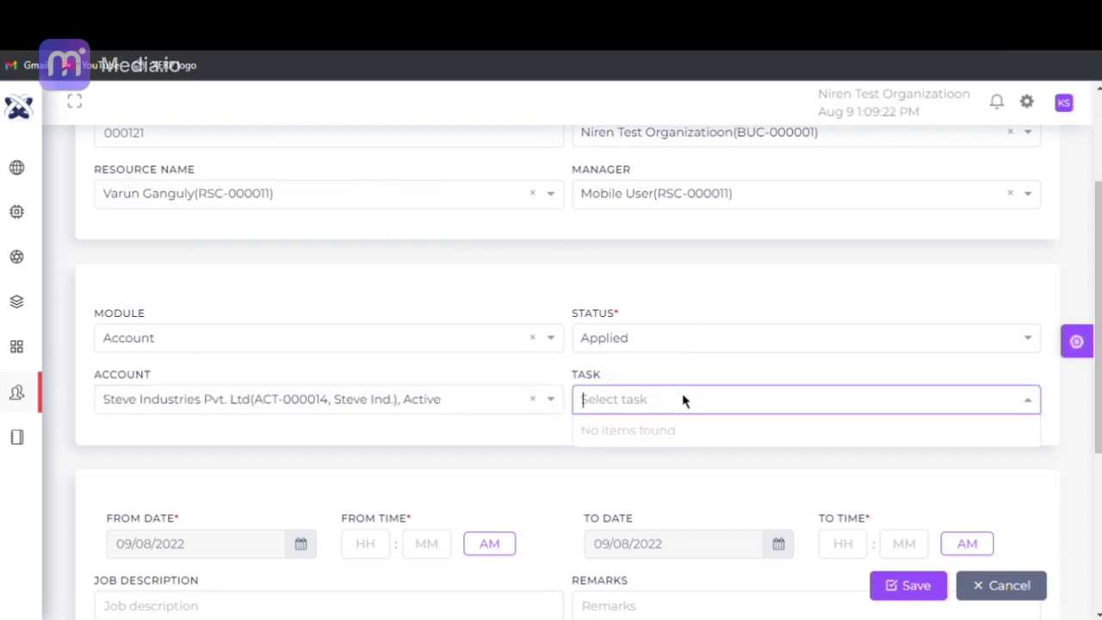
pyautogui.click(683, 379)
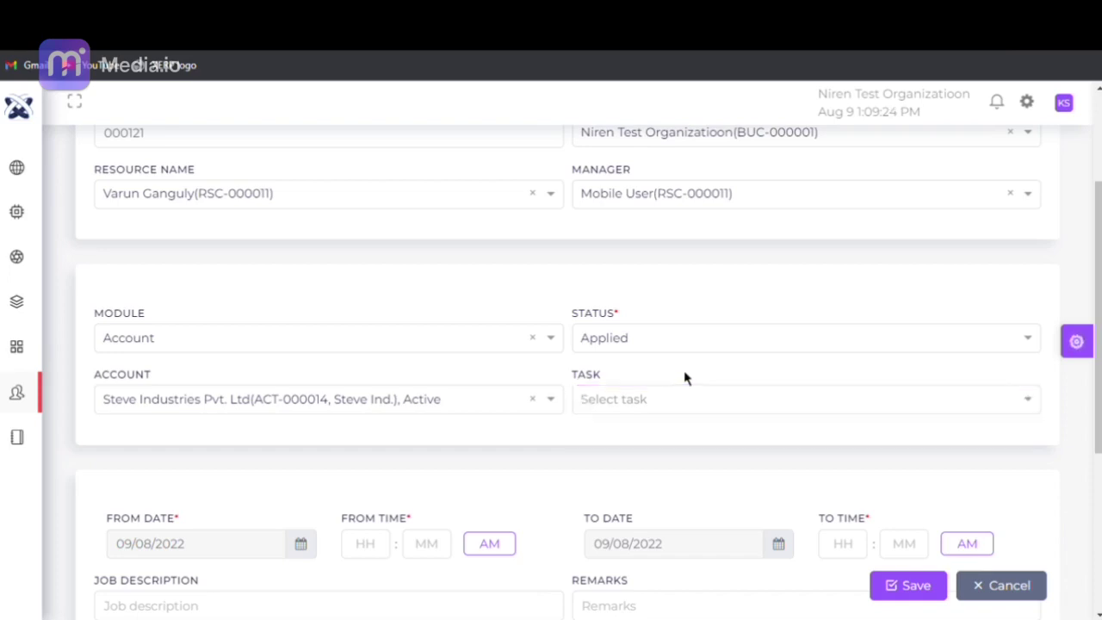
pyautogui.moveTo(1097, 368); pyautogui.dragTo(1099, 500)
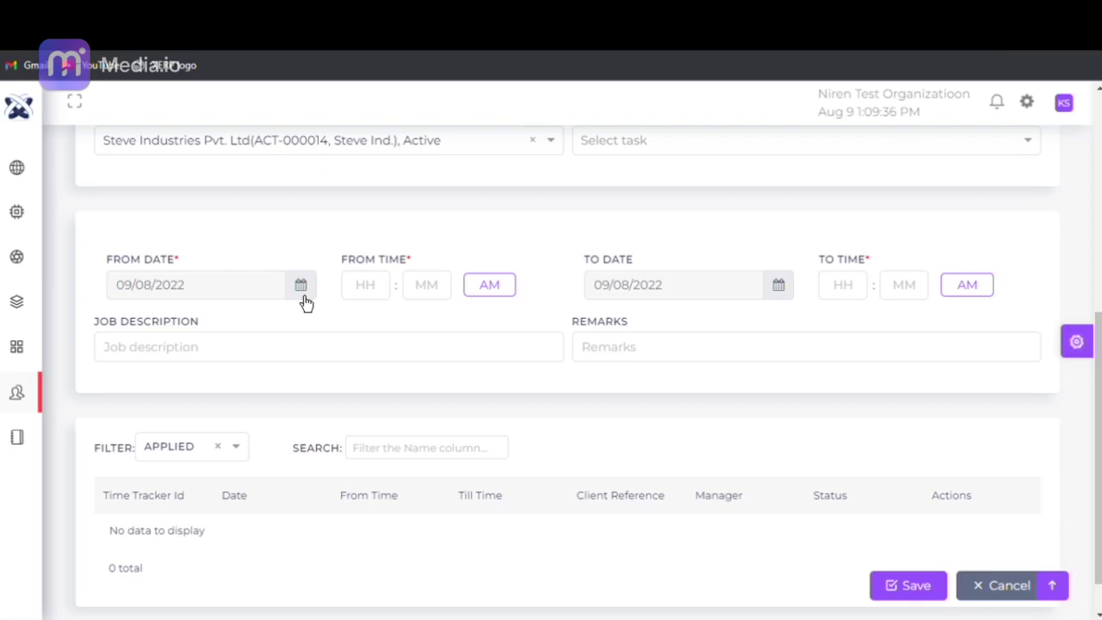
# - Set the start to 5 July 2022 at 09:30
pyautogui.click(303, 296)
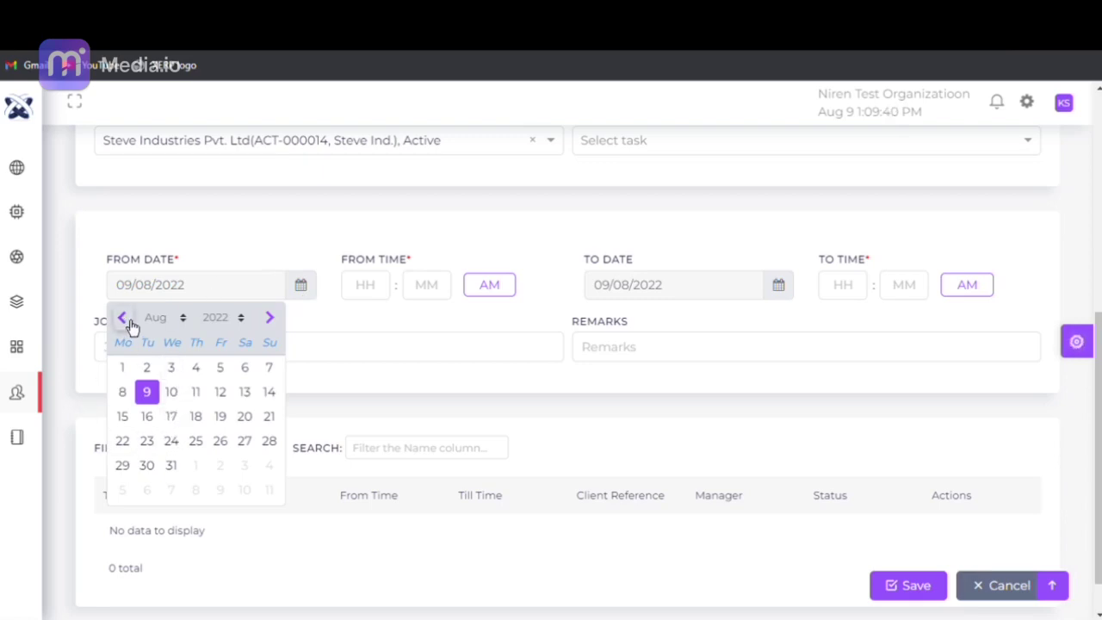
pyautogui.click(123, 318)
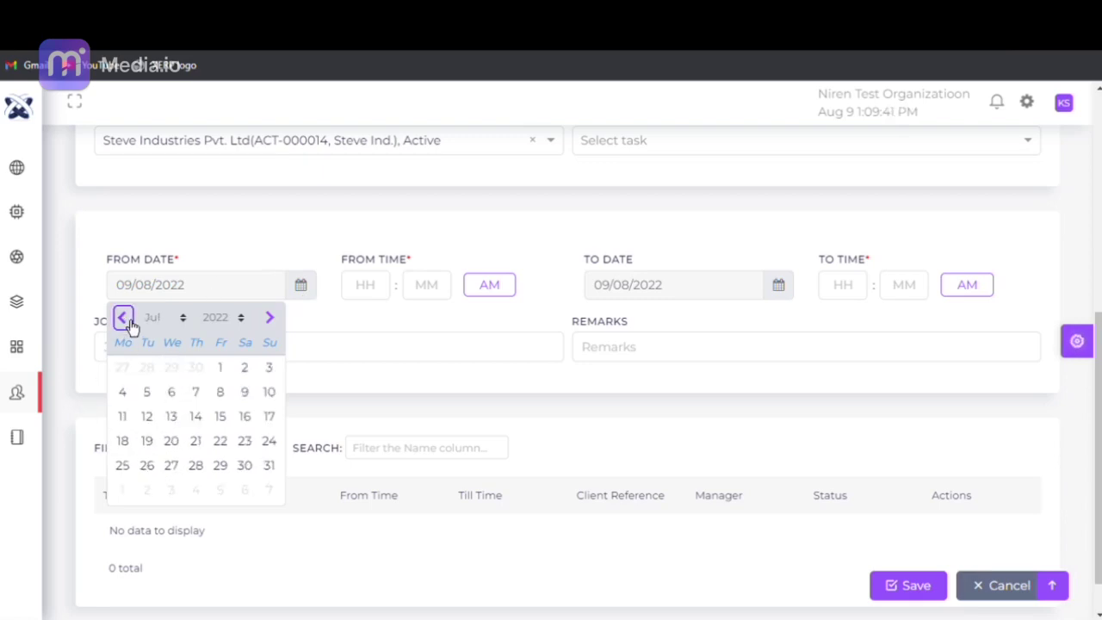
pyautogui.click(147, 392)
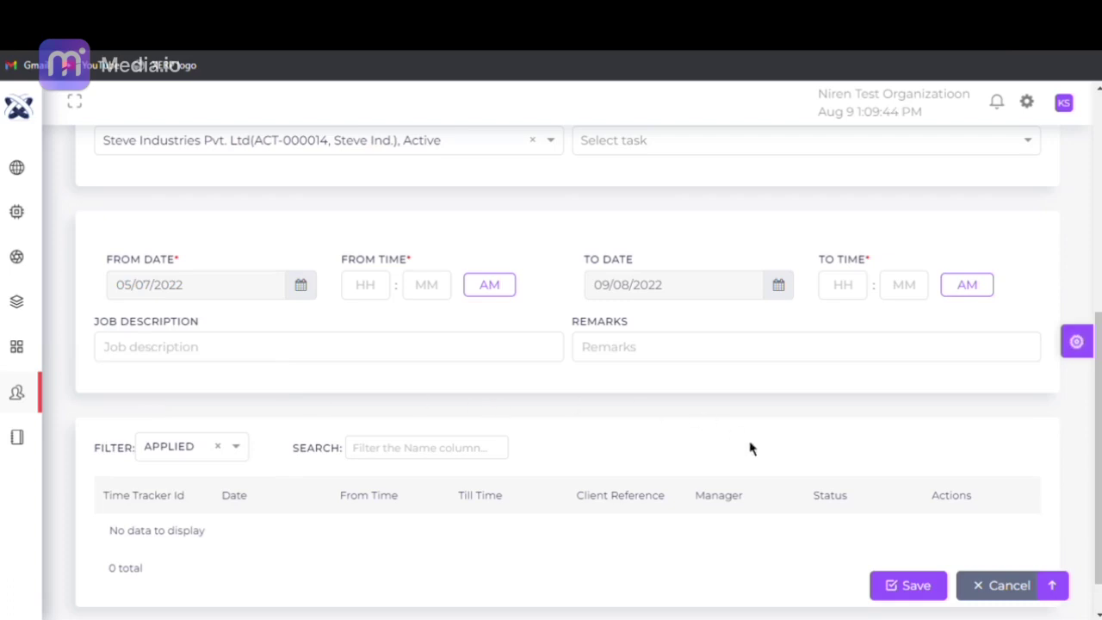
pyautogui.click(370, 283)
pyautogui.write('09')
pyautogui.click(444, 298)
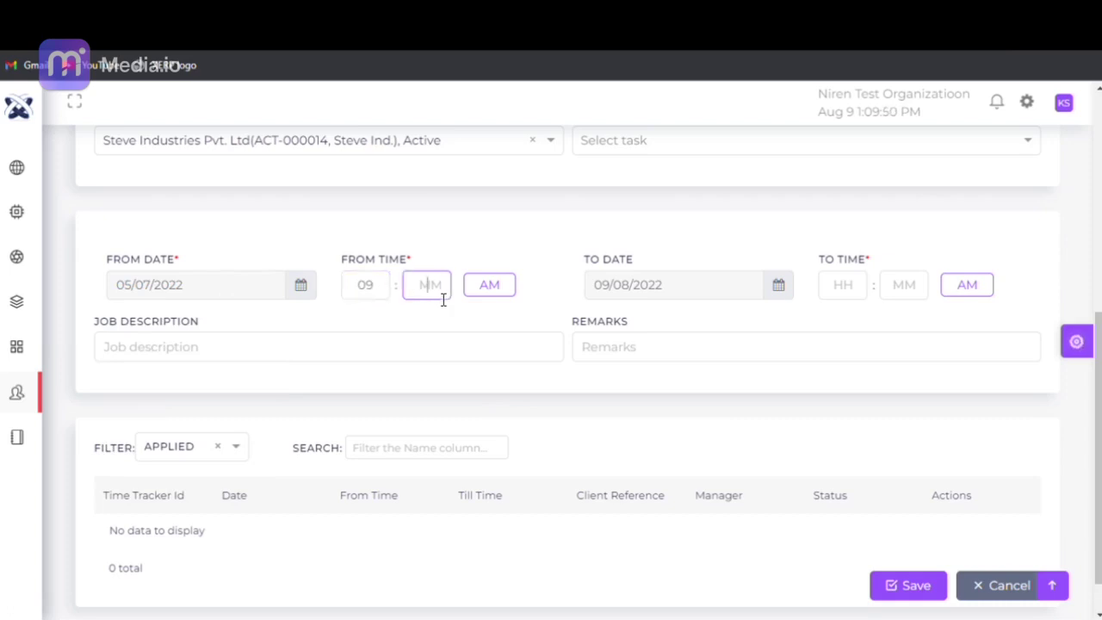
pyautogui.write('30')
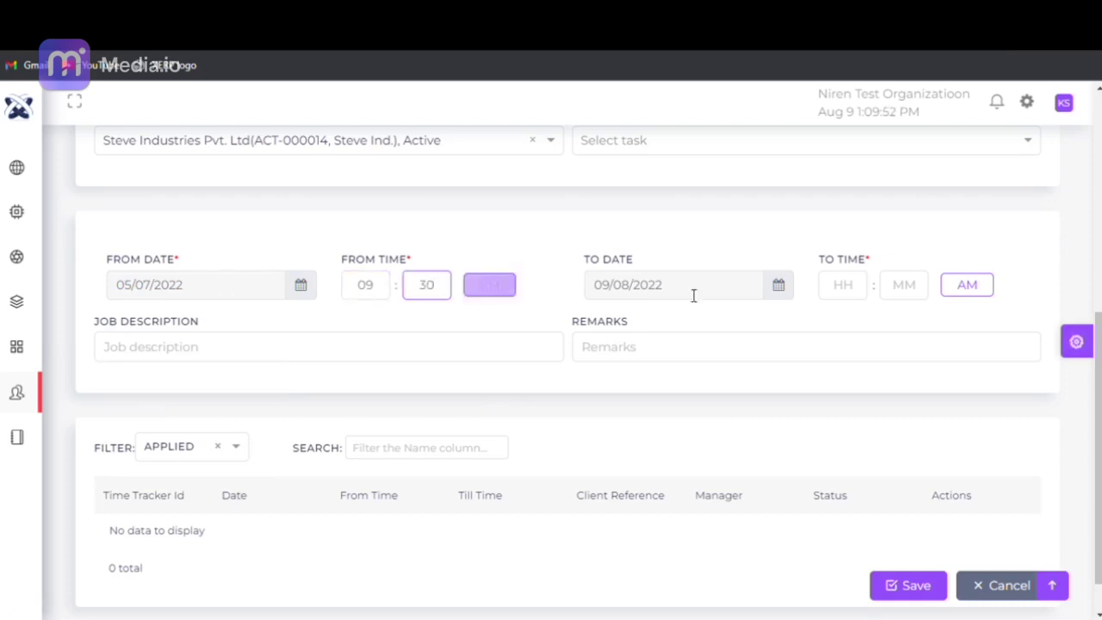
# - Set the end to 5 July 2022 at 06:30
pyautogui.click(787, 296)
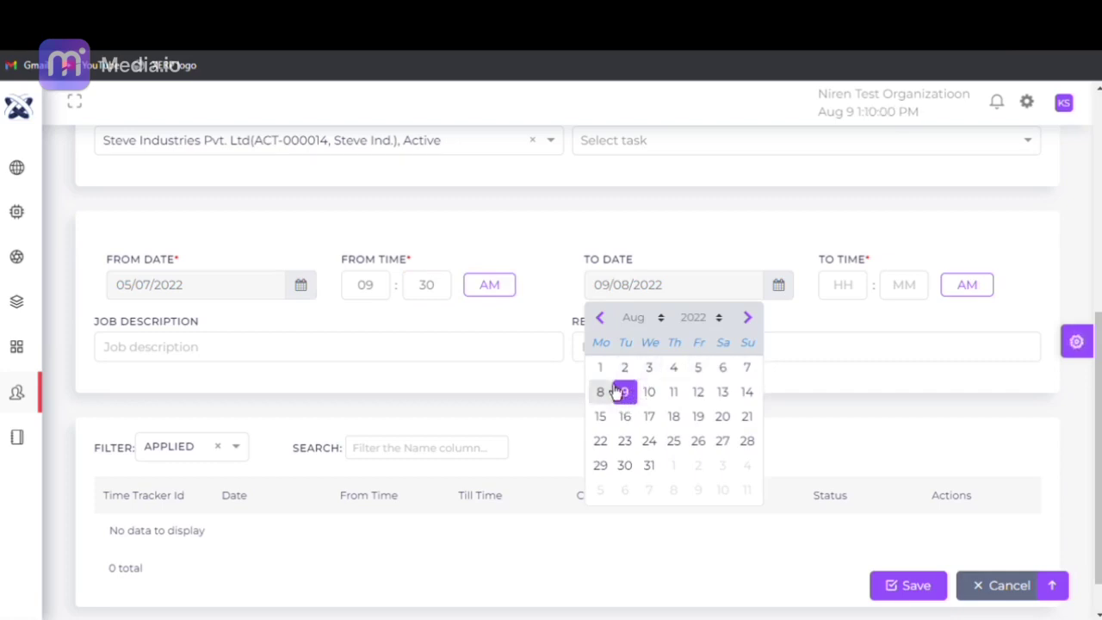
pyautogui.click(600, 316)
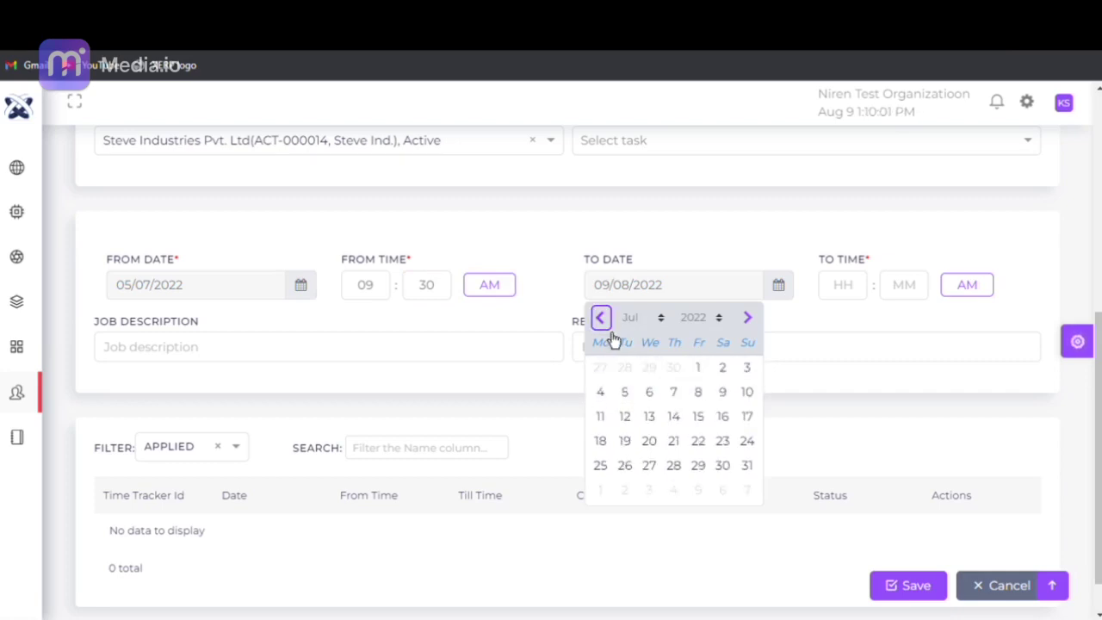
pyautogui.click(625, 394)
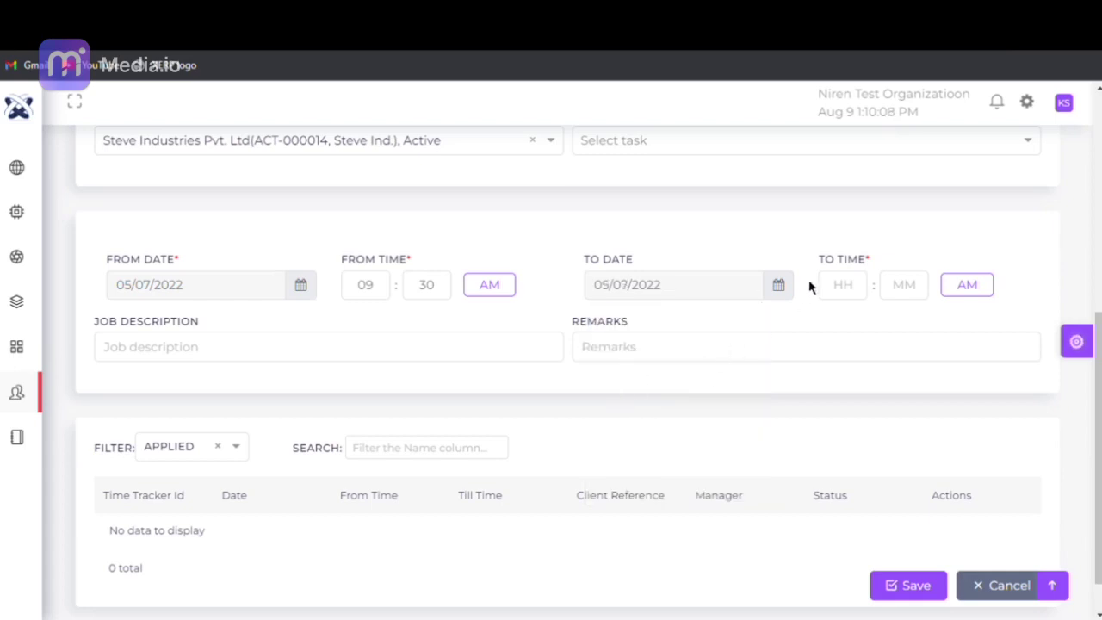
pyautogui.click(842, 289)
pyautogui.write('6')
pyautogui.click(918, 298)
pyautogui.write('30')
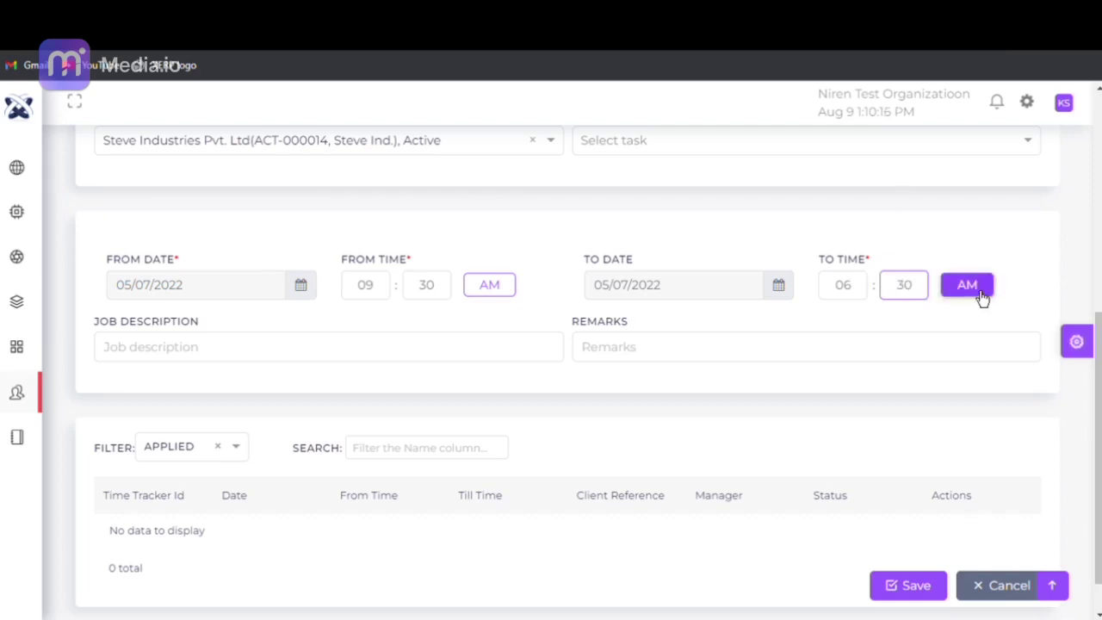
# - Leave job description and remarks blank, then save the time entry and confirm
pyautogui.click(391, 359)
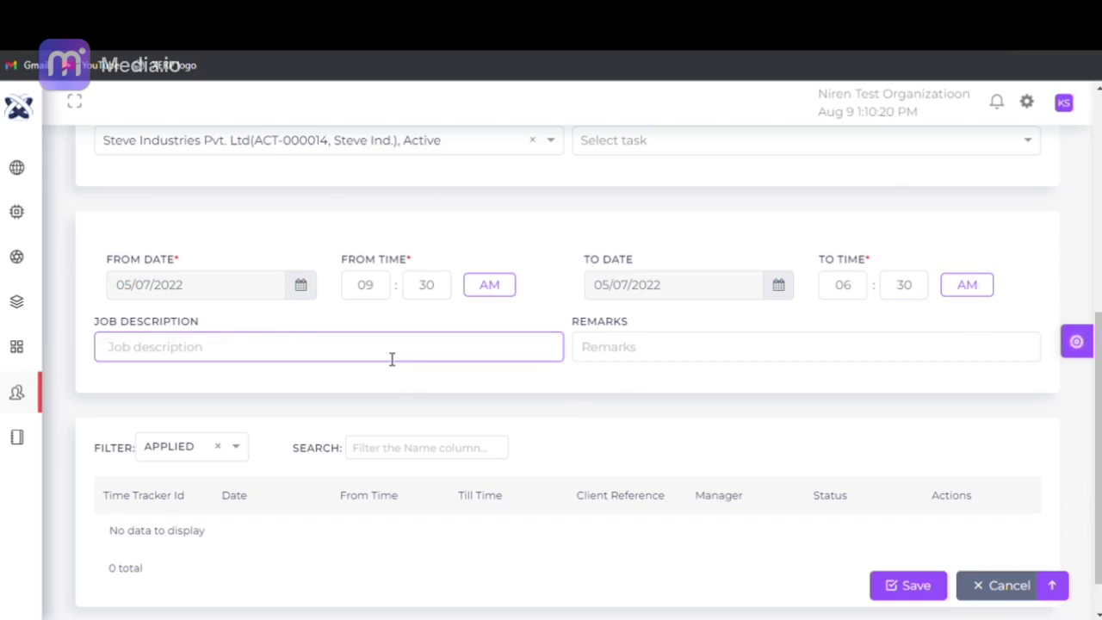
pyautogui.click(645, 356)
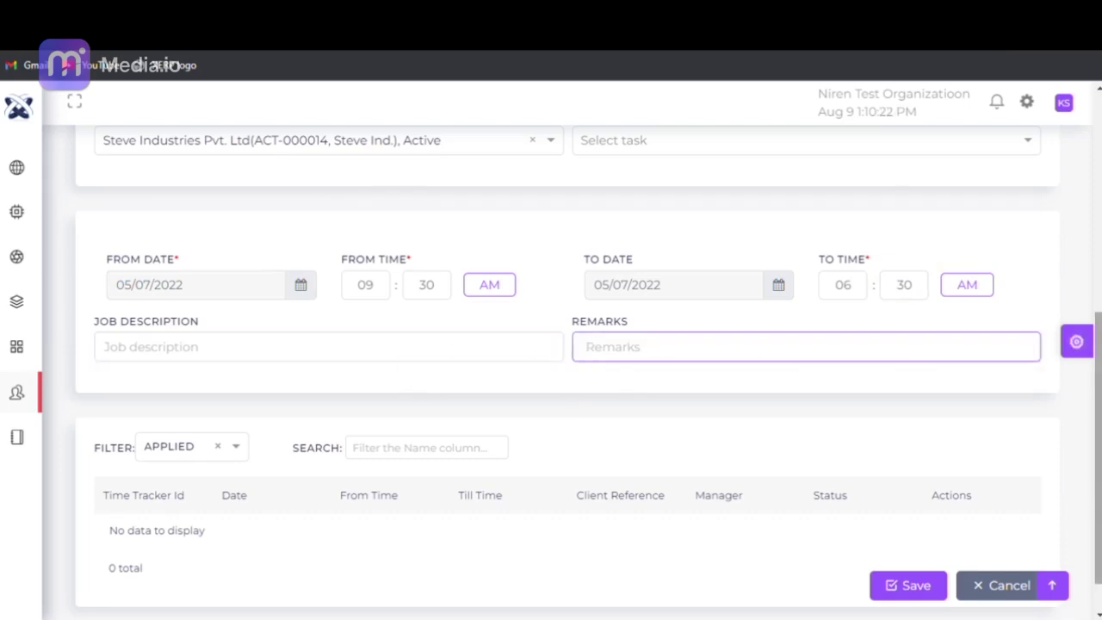
pyautogui.scroll(-1, 551, 344)
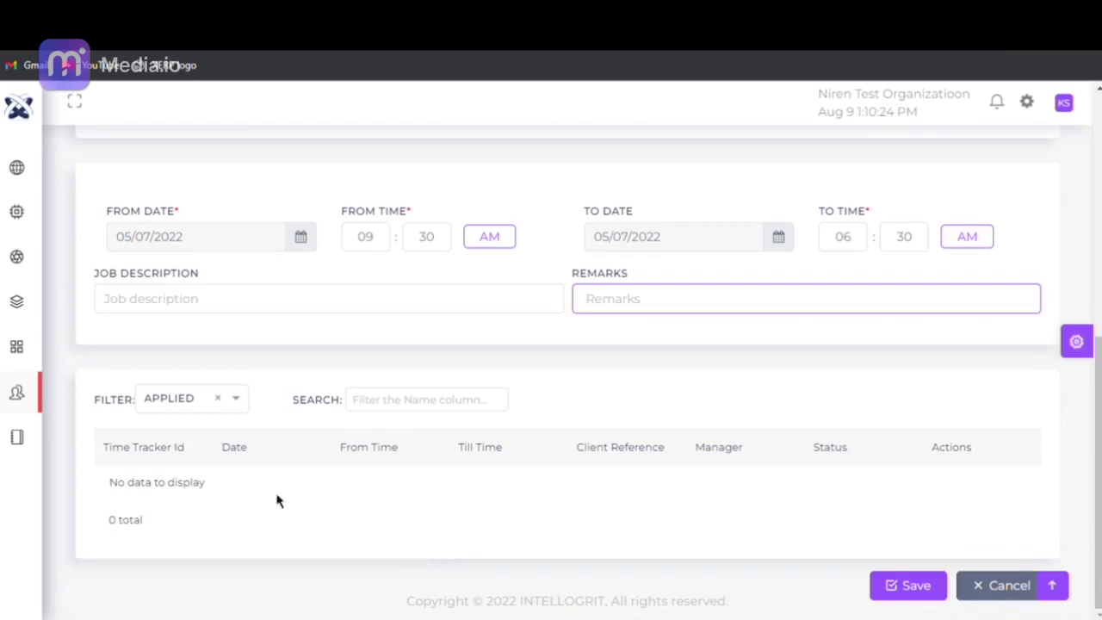
pyautogui.click(896, 593)
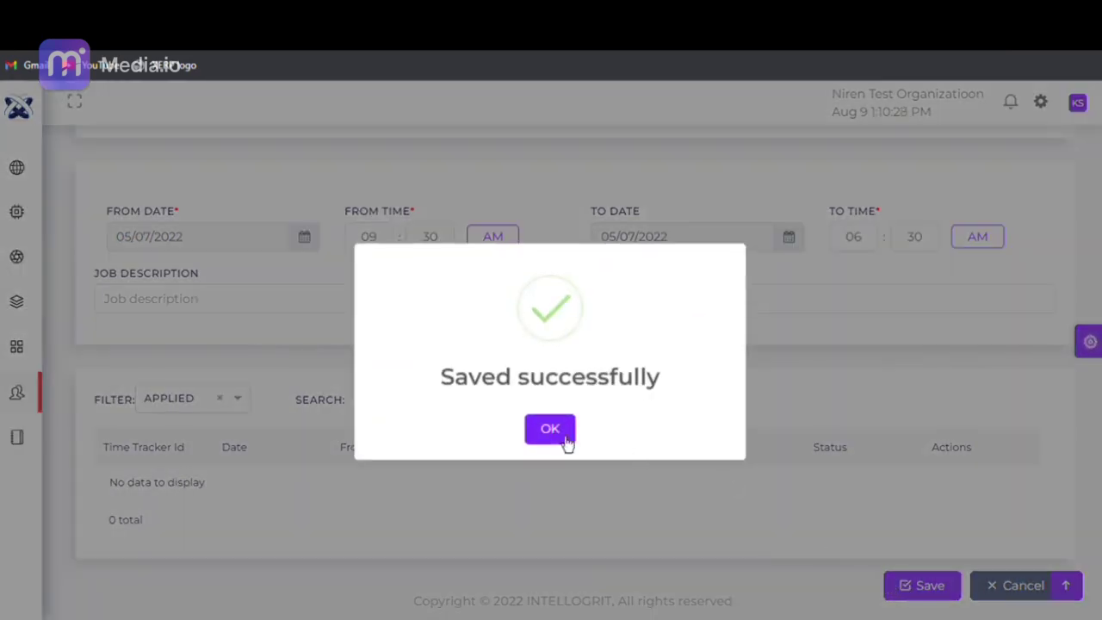
pyautogui.click(551, 429)
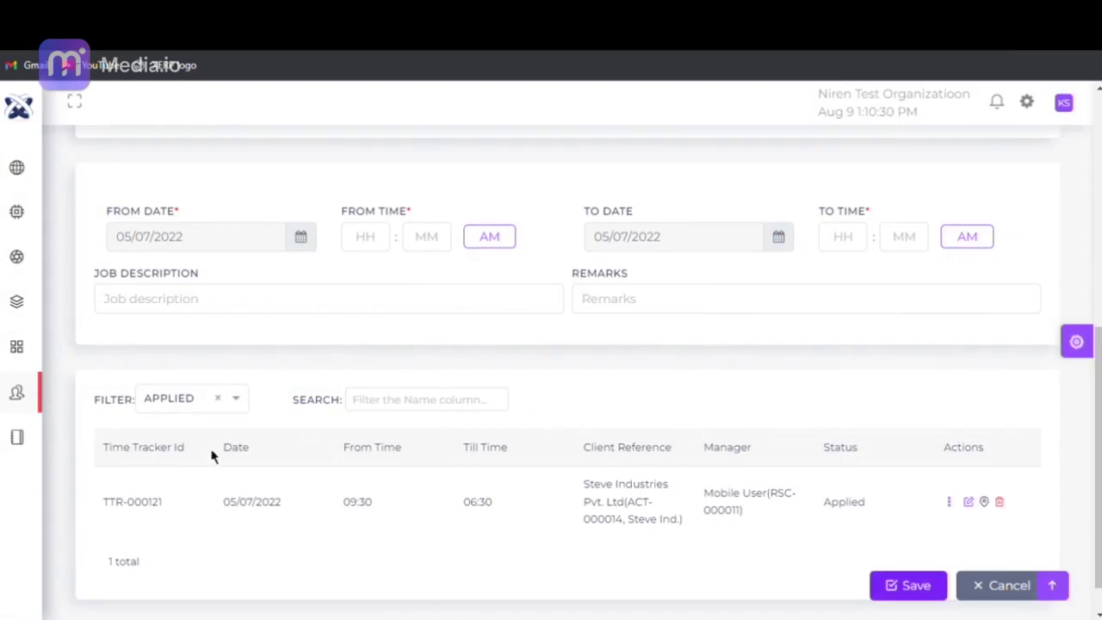